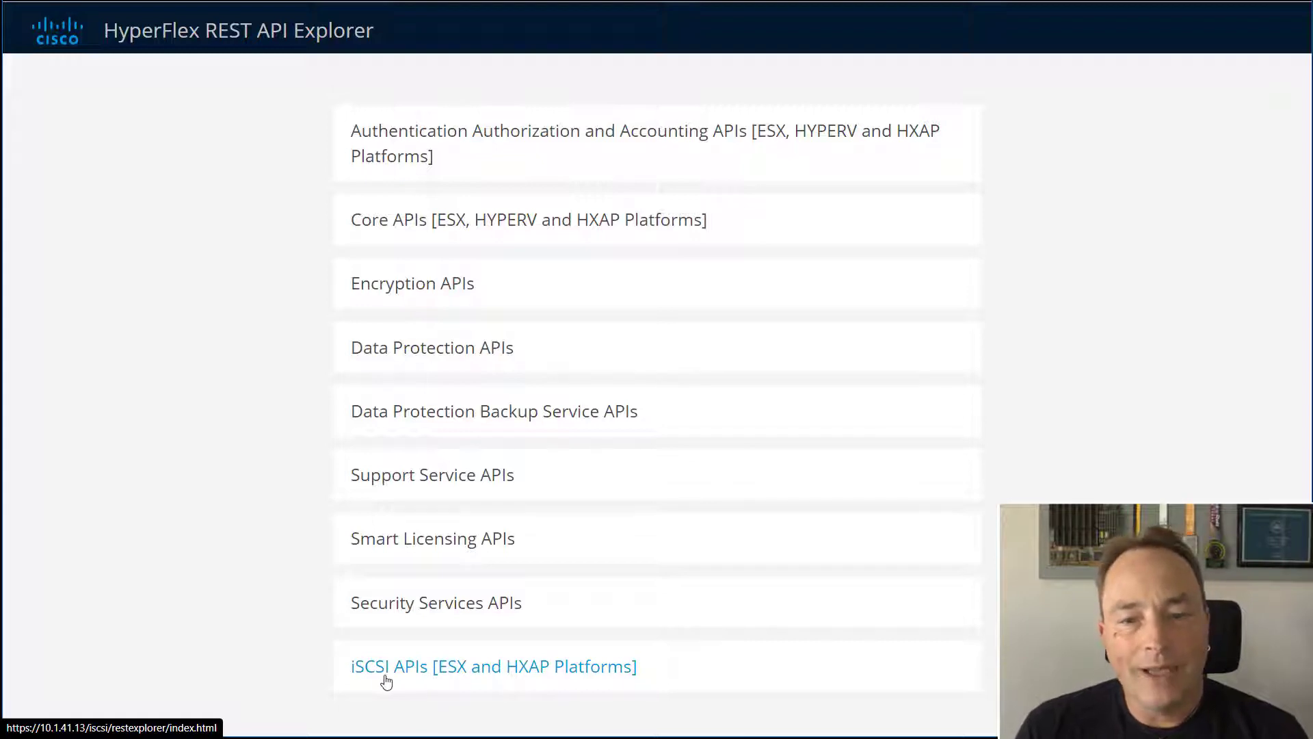
Step: Open the iSCSI APIs for ESX and HXAP platforms and expand the iSCSI Summary GET operation /clusters/{cuuid}/summary
{"action": "left_click", "coordinate": [487, 675]}
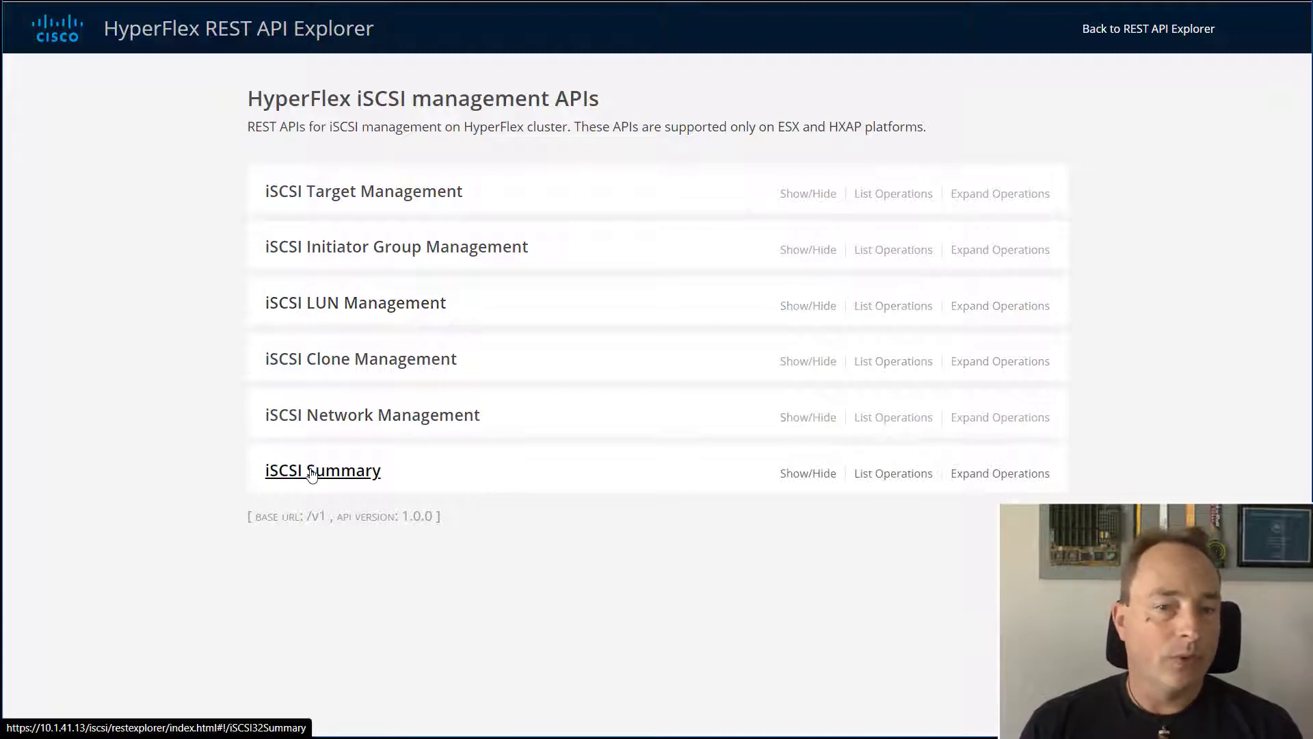
{"action": "left_click", "coordinate": [350, 477]}
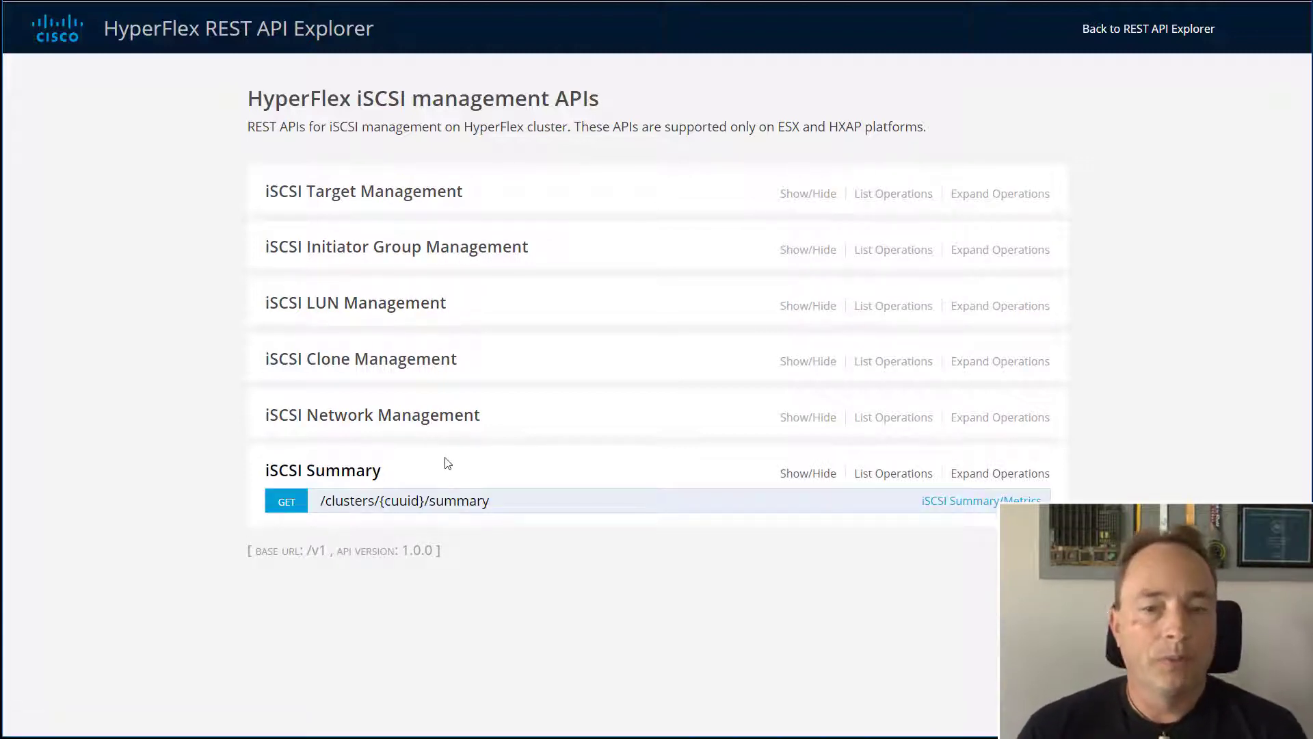
{"action": "left_click", "coordinate": [447, 506]}
Step: Fill in the summary request's Authorization parameter with the bearer access token and its cuuid parameter with the cluster UUID
{"action": "scroll", "coordinate": [684, 525], "scroll_direction": "down", "scroll_amount": 4}
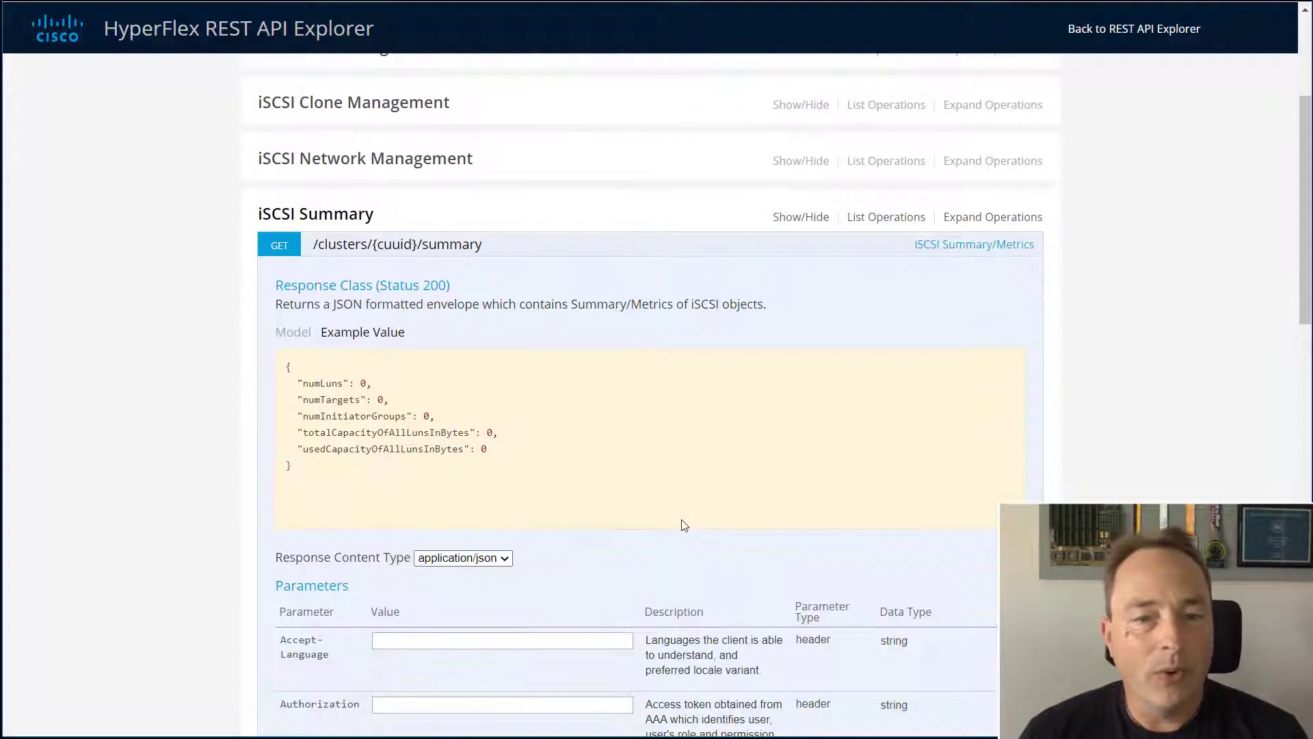
{"action": "scroll", "coordinate": [684, 525], "scroll_direction": "down", "scroll_amount": 1}
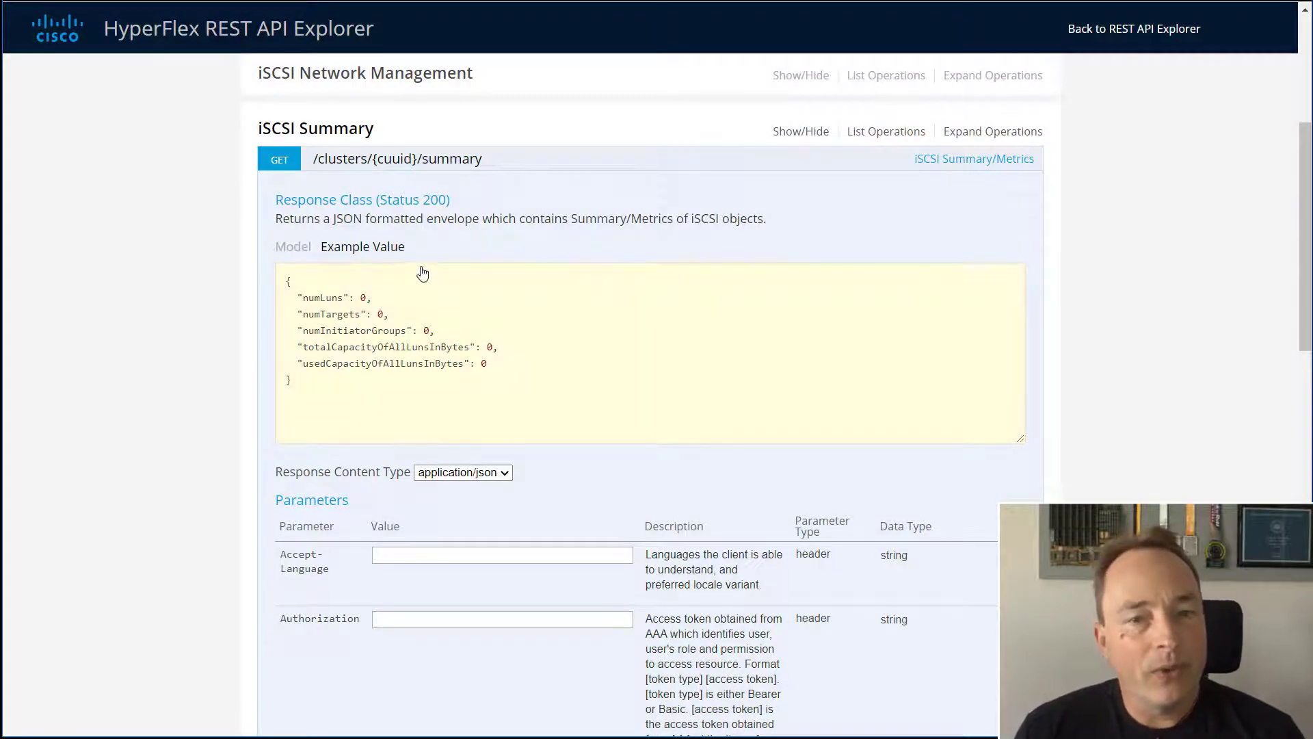
{"action": "scroll", "coordinate": [531, 381], "scroll_direction": "down", "scroll_amount": 3}
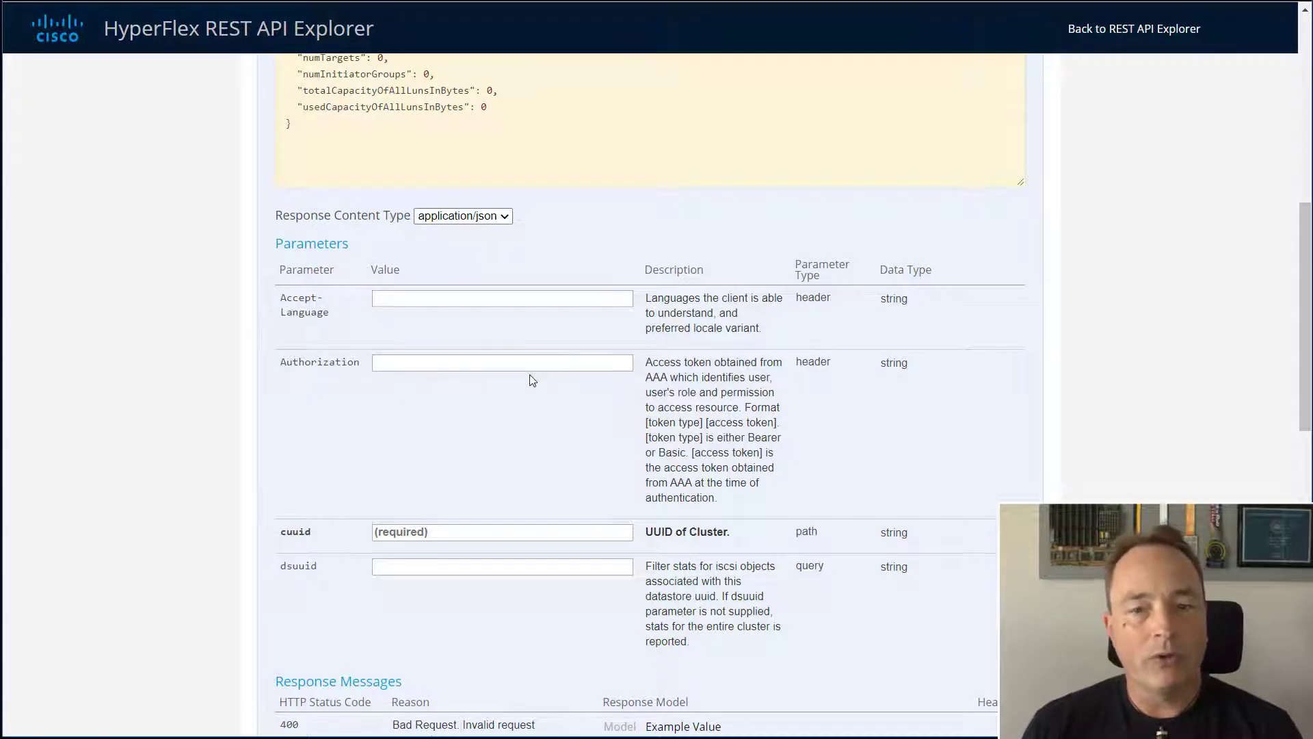
{"action": "scroll", "coordinate": [531, 381], "scroll_direction": "down", "scroll_amount": 1}
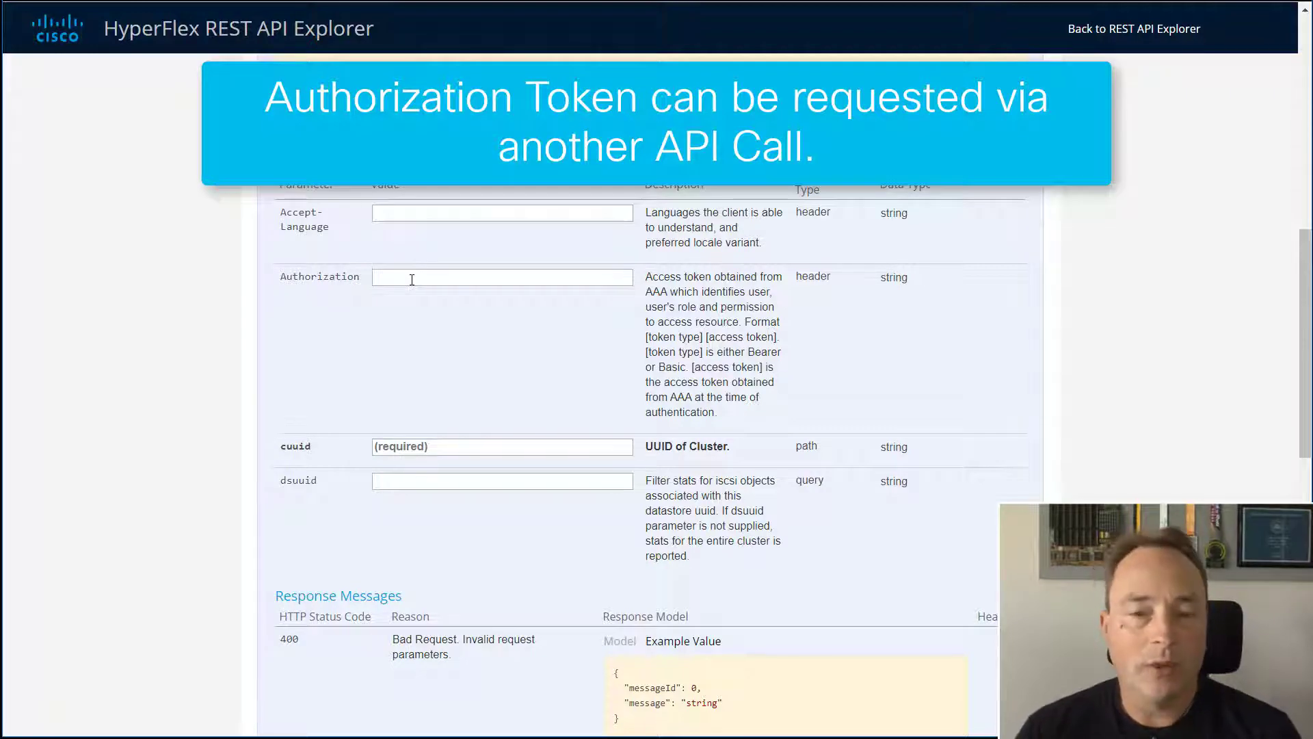
{"action": "left_click", "coordinate": [411, 277]}
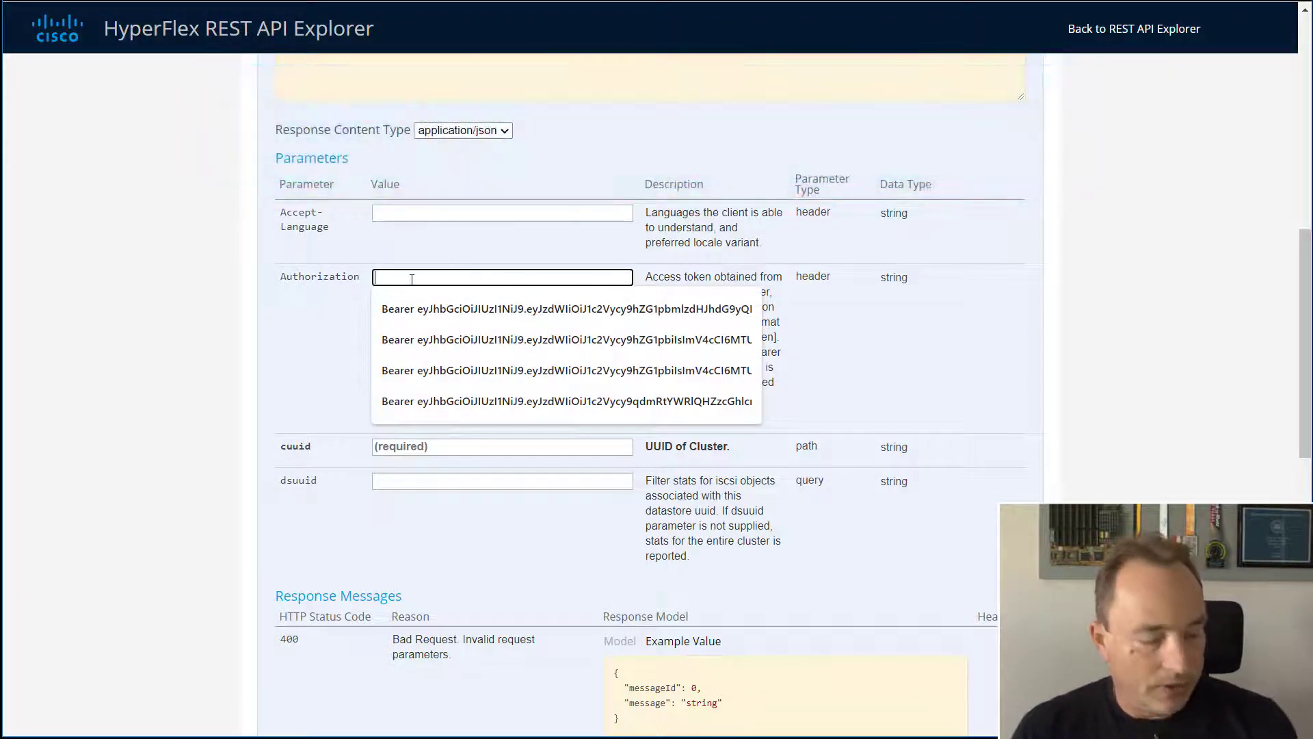
{"action": "key", "text": "ctrl+v"}
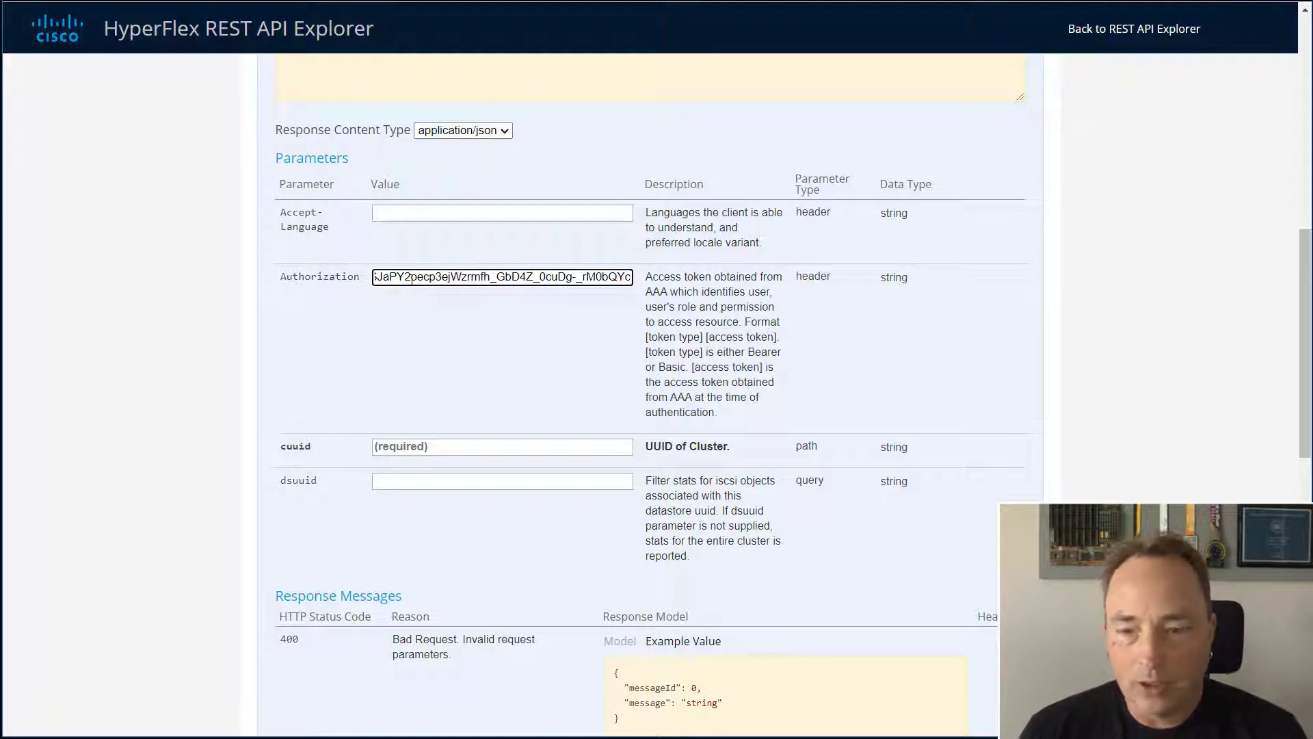
{"action": "key", "text": "Home"}
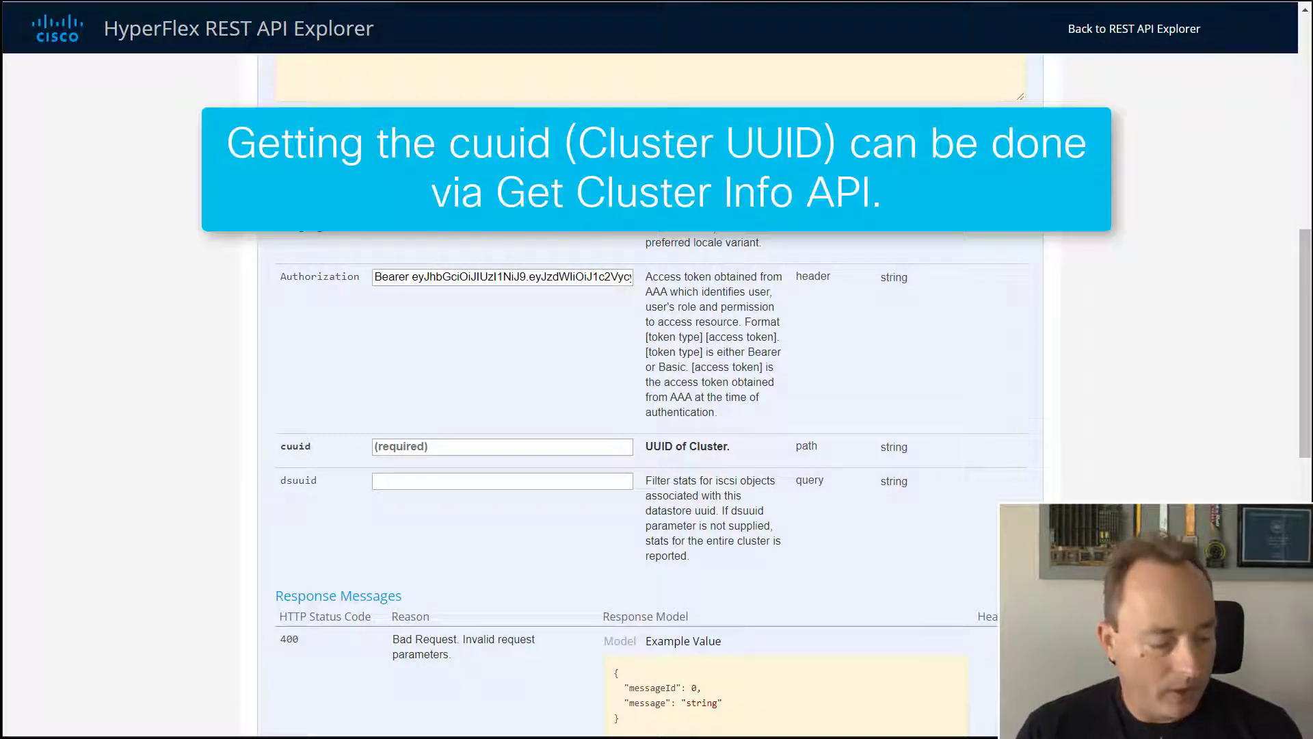
{"action": "left_click", "coordinate": [466, 446]}
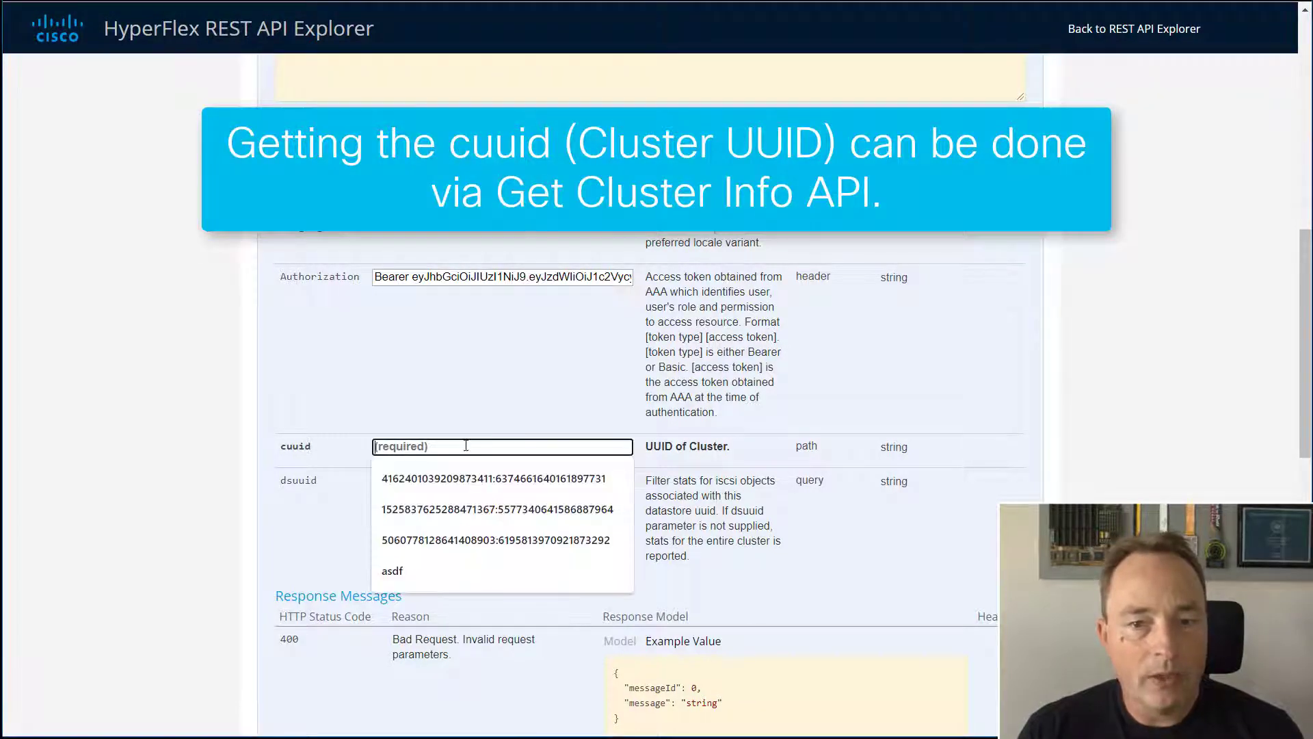
{"action": "key", "text": "ctrl+v"}
Step: Execute the iSCSI summary request and review its response body
{"action": "scroll", "coordinate": [342, 541], "scroll_direction": "down", "scroll_amount": 1}
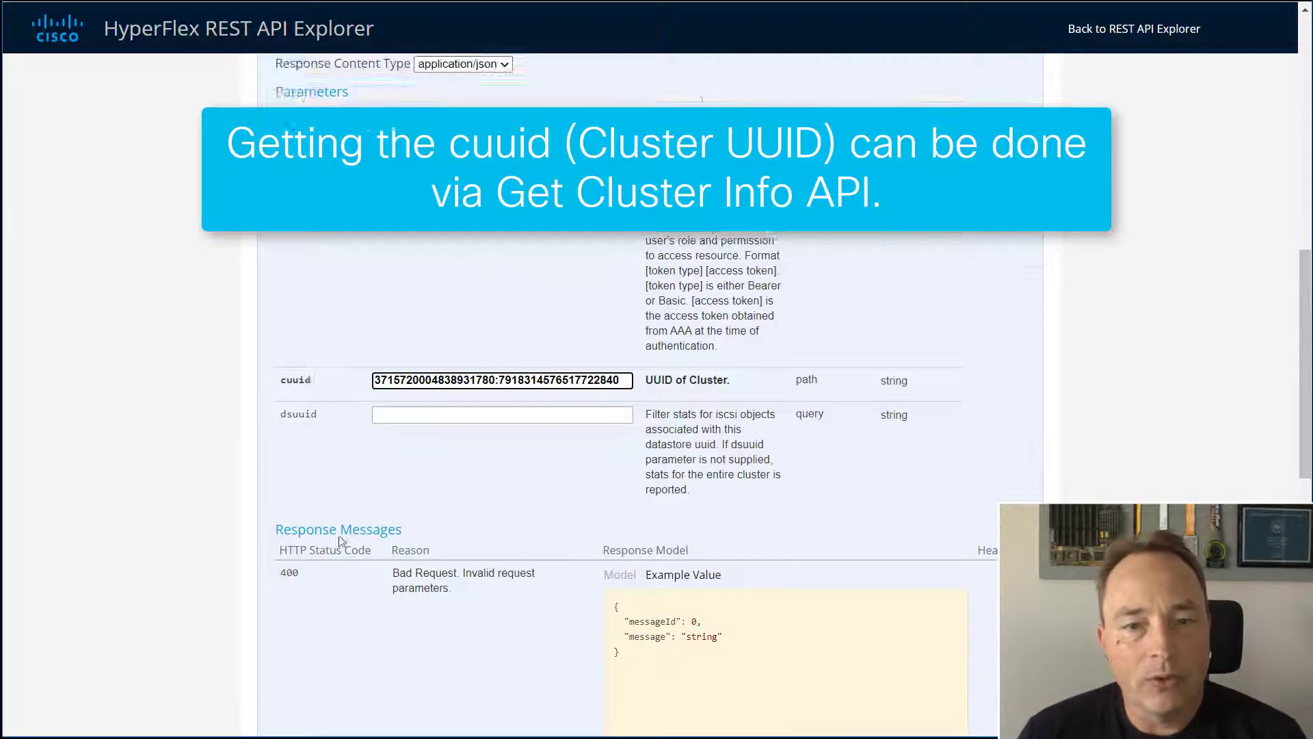
{"action": "scroll", "coordinate": [342, 540], "scroll_direction": "down", "scroll_amount": 7}
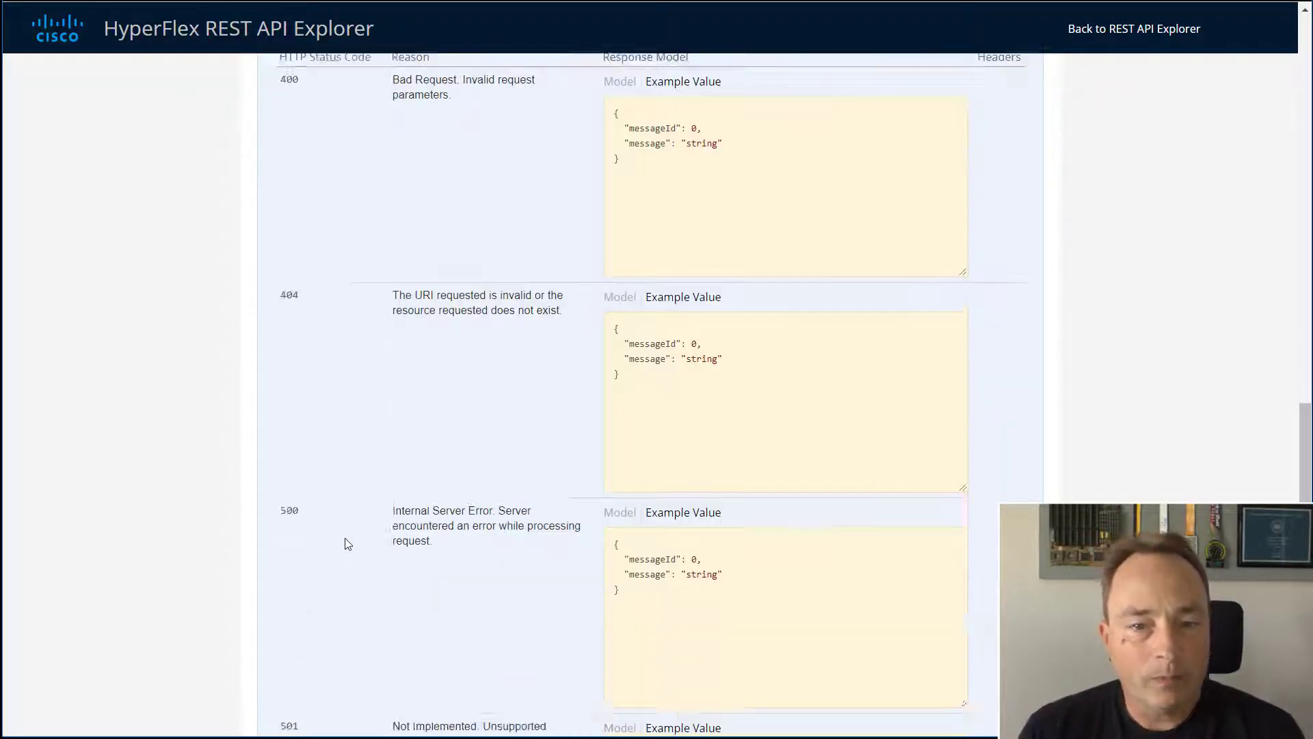
{"action": "scroll", "coordinate": [345, 543], "scroll_direction": "down", "scroll_amount": 4}
{"action": "left_click", "coordinate": [309, 659]}
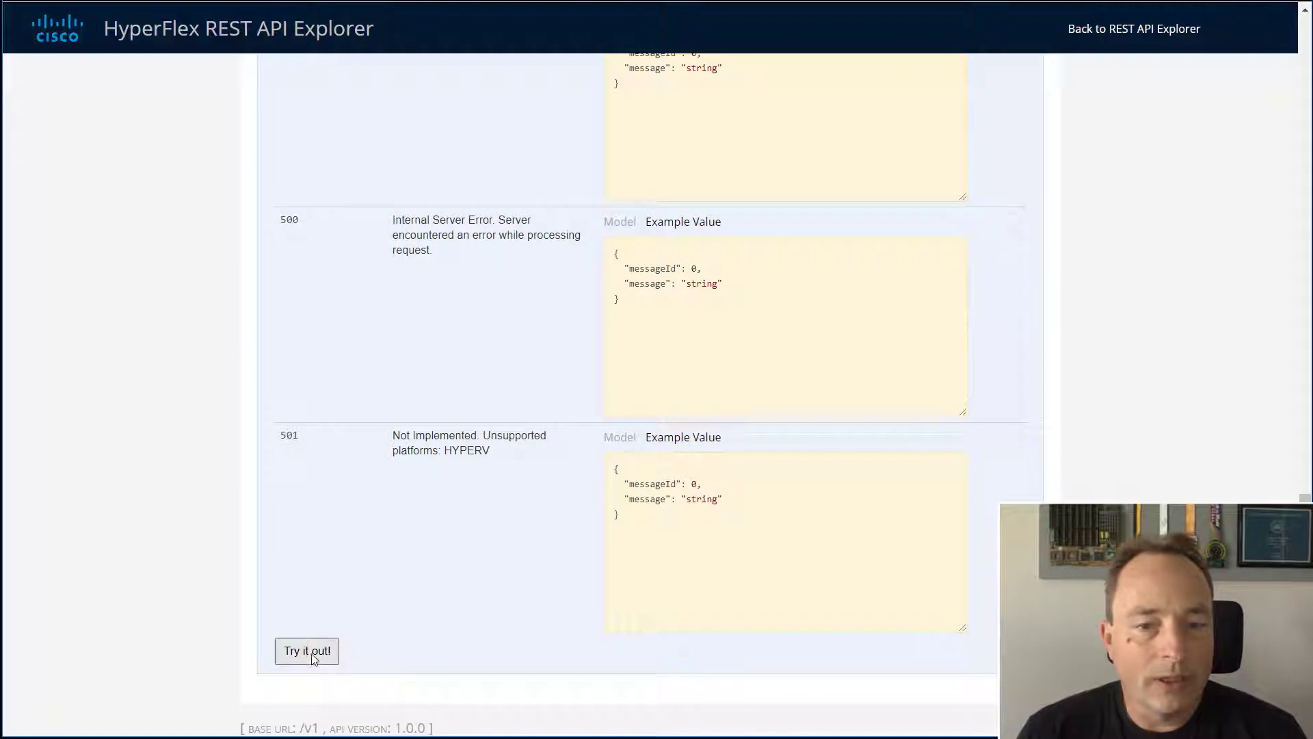
{"action": "scroll", "coordinate": [484, 550], "scroll_direction": "down", "scroll_amount": 2}
{"action": "scroll", "coordinate": [484, 547], "scroll_direction": "down", "scroll_amount": 3}
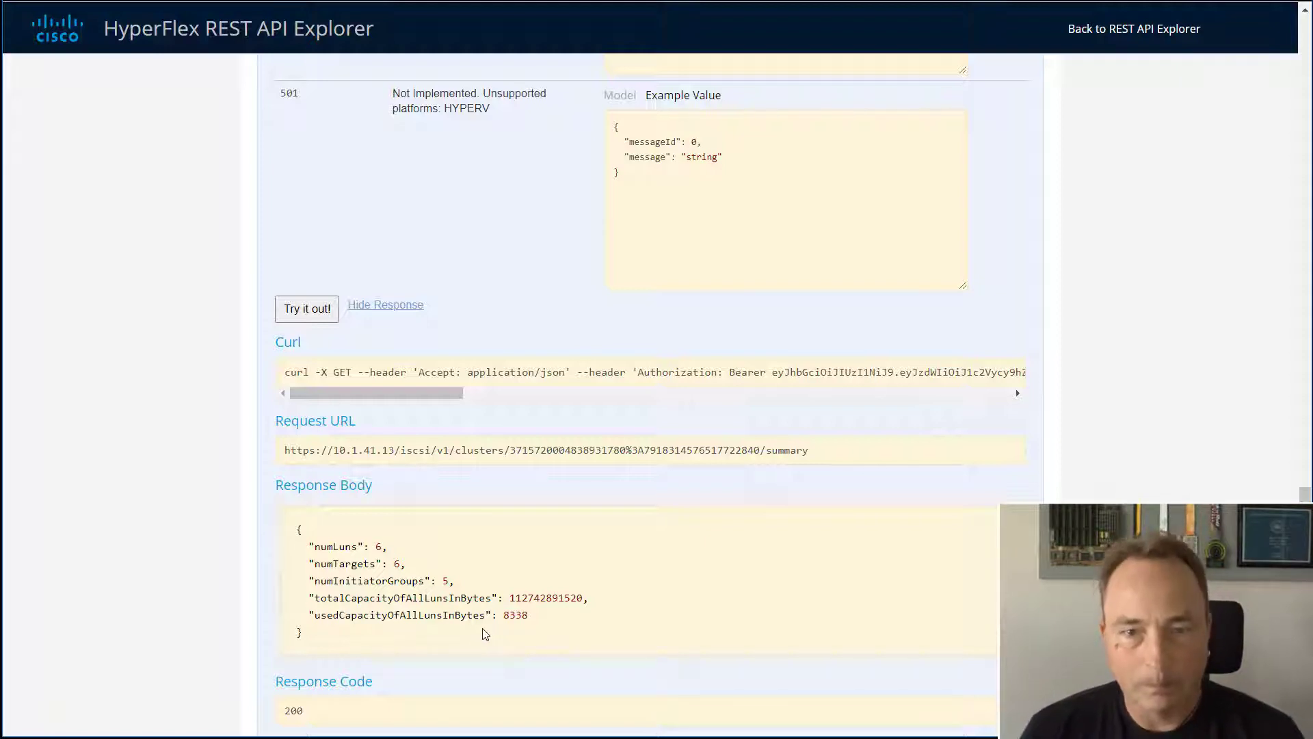
Step: Expand the POST /clusters/{cuuid}/targets operation for creating a target under iSCSI Target Management
{"action": "scroll", "coordinate": [483, 628], "scroll_direction": "up", "scroll_amount": 20}
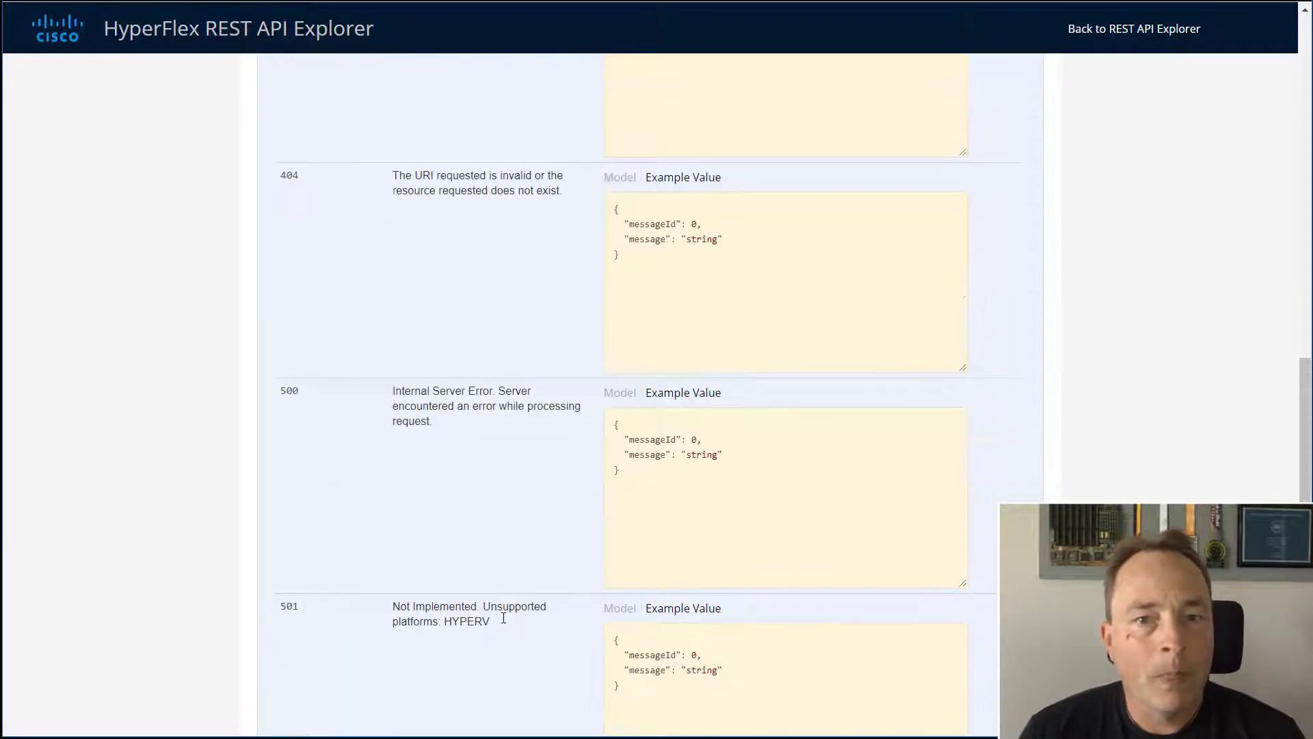
{"action": "scroll", "coordinate": [496, 611], "scroll_direction": "up", "scroll_amount": 6}
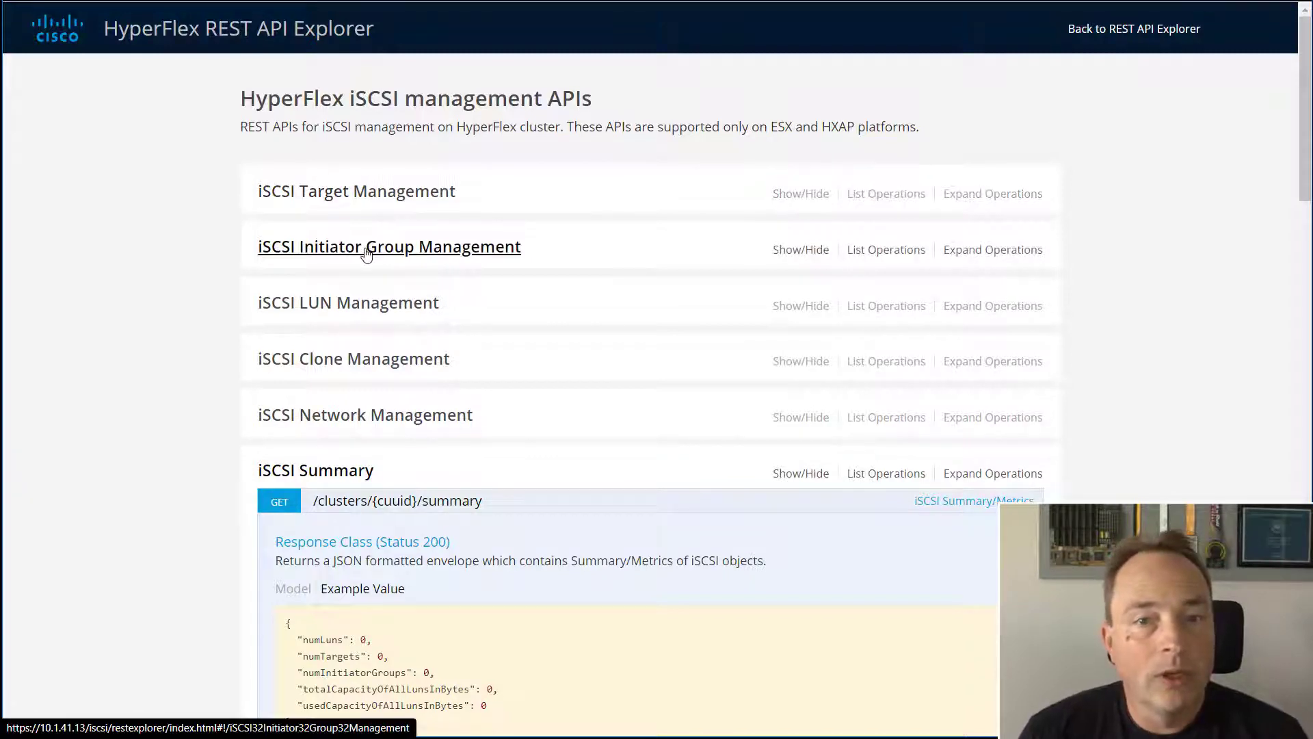
{"action": "left_click", "coordinate": [386, 195]}
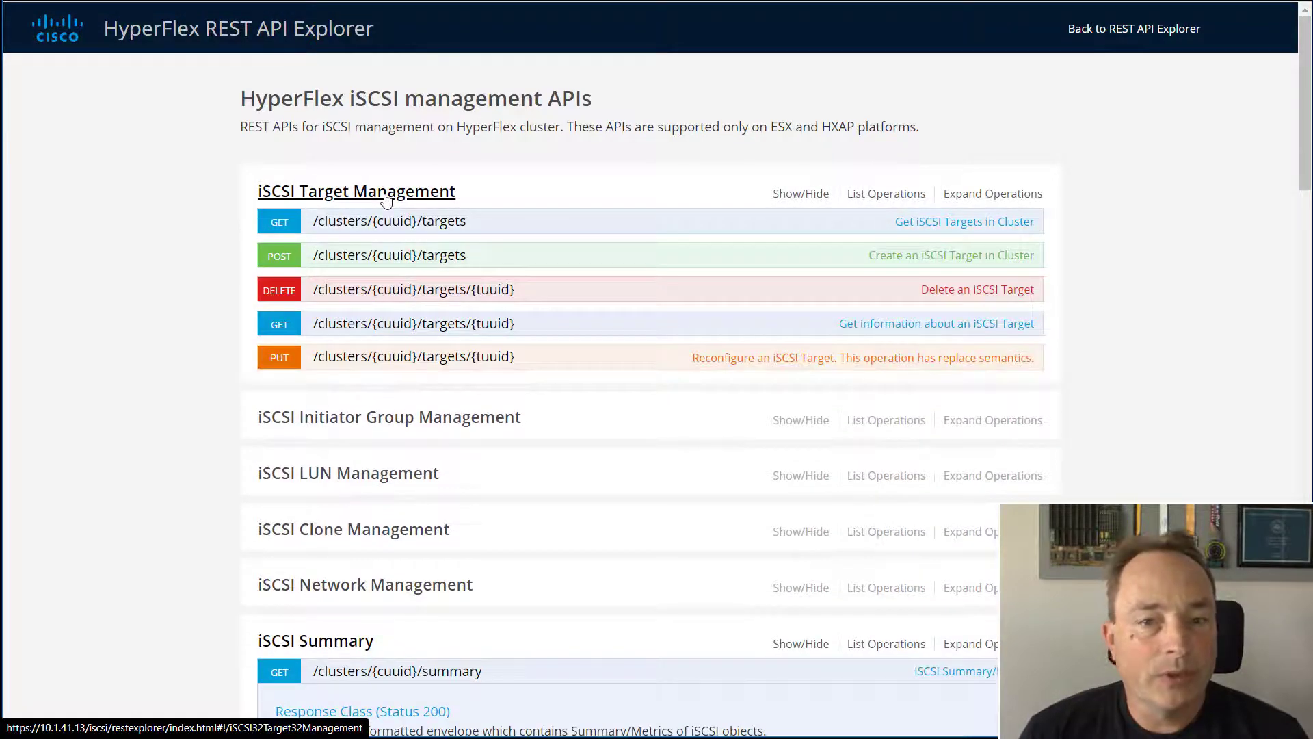
{"action": "left_click", "coordinate": [405, 257]}
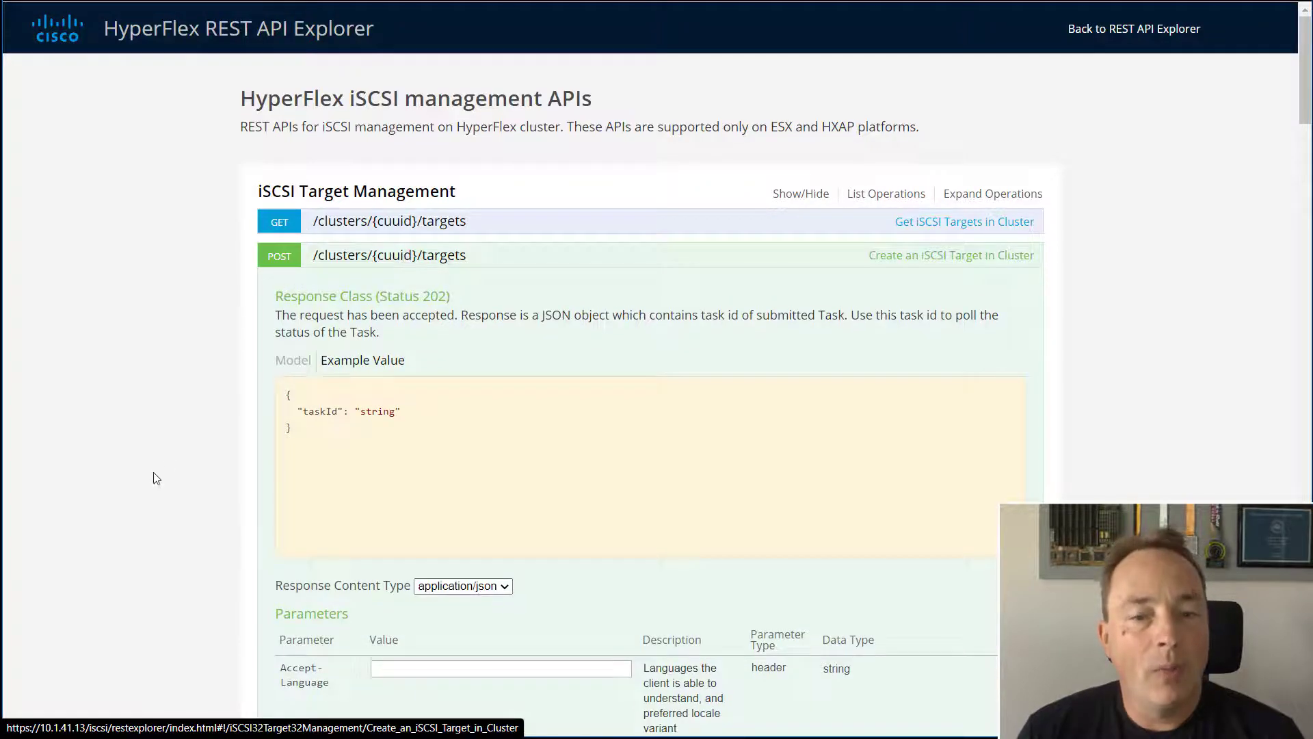
Step: Fill in the create-target request's cuuid parameter with the cluster UUID and its Authorization parameter with the bearer access token
{"action": "scroll", "coordinate": [176, 434], "scroll_direction": "down", "scroll_amount": 9}
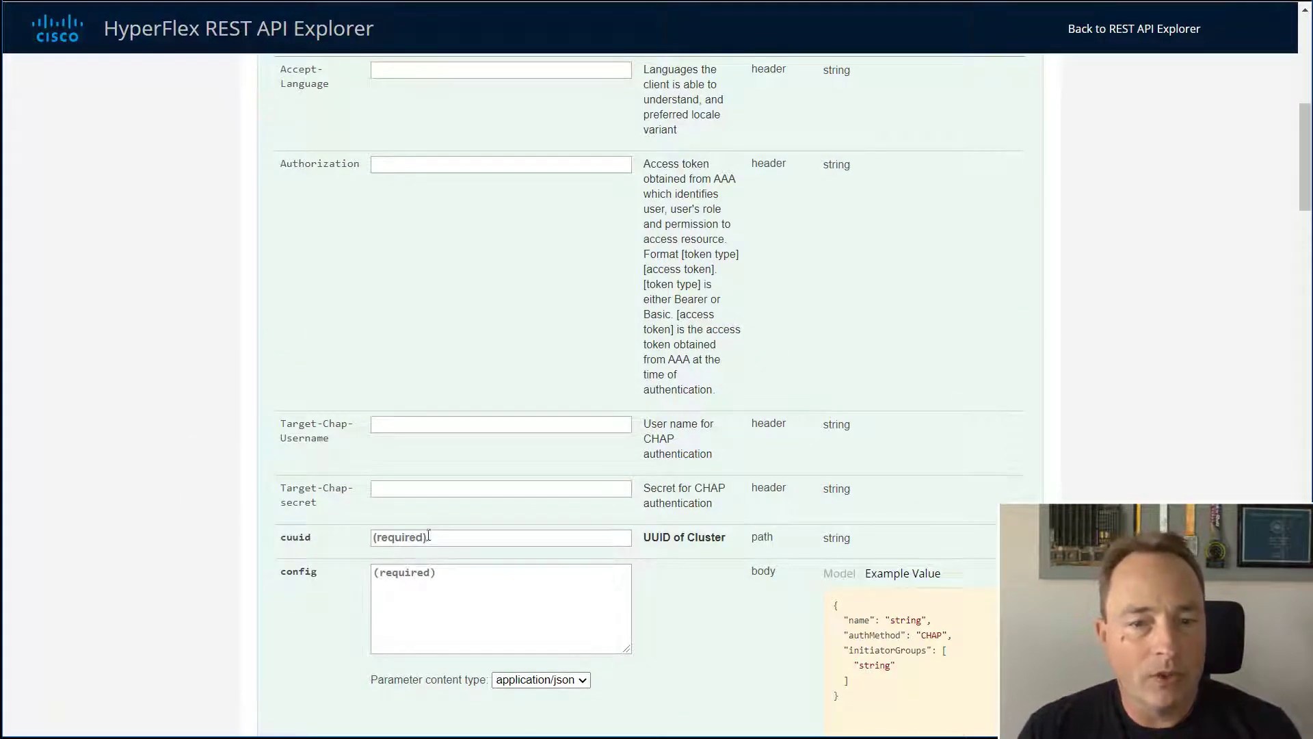
{"action": "left_click", "coordinate": [425, 535]}
{"action": "key", "text": "ctrl+v"}
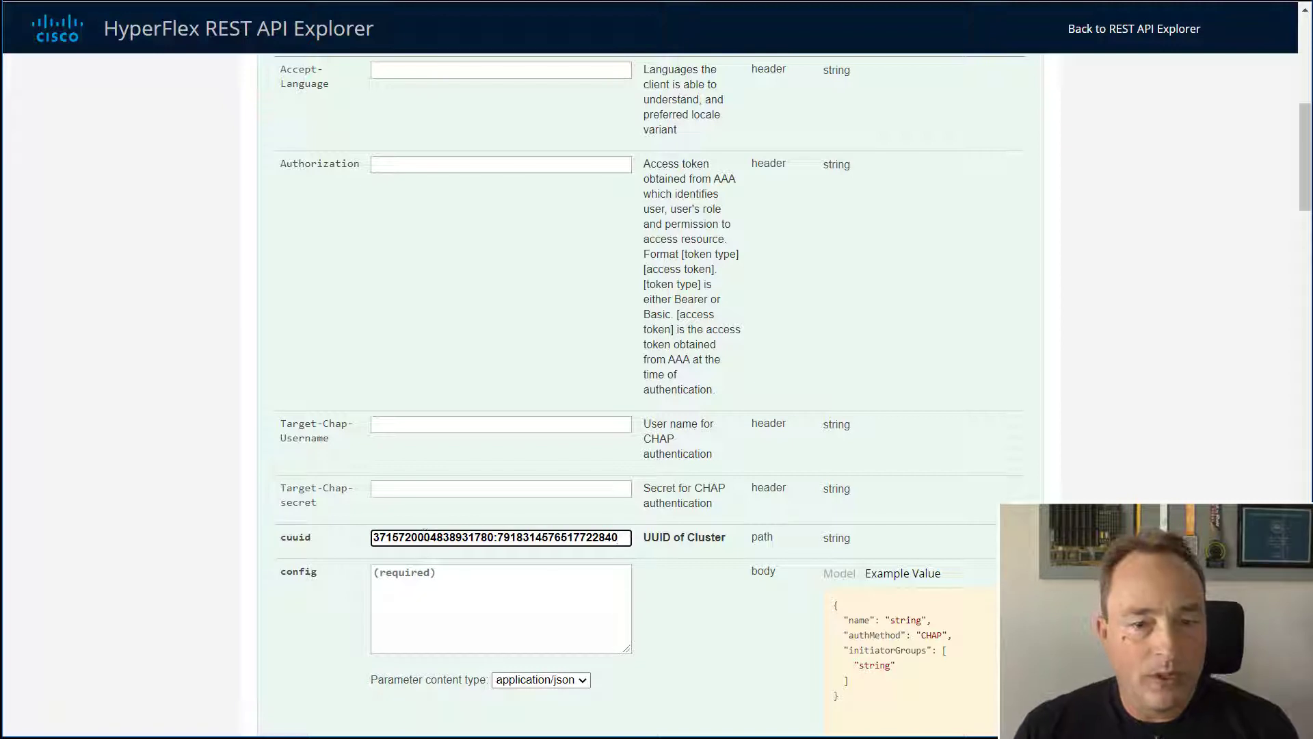
{"action": "key", "text": "alt+Tab"}
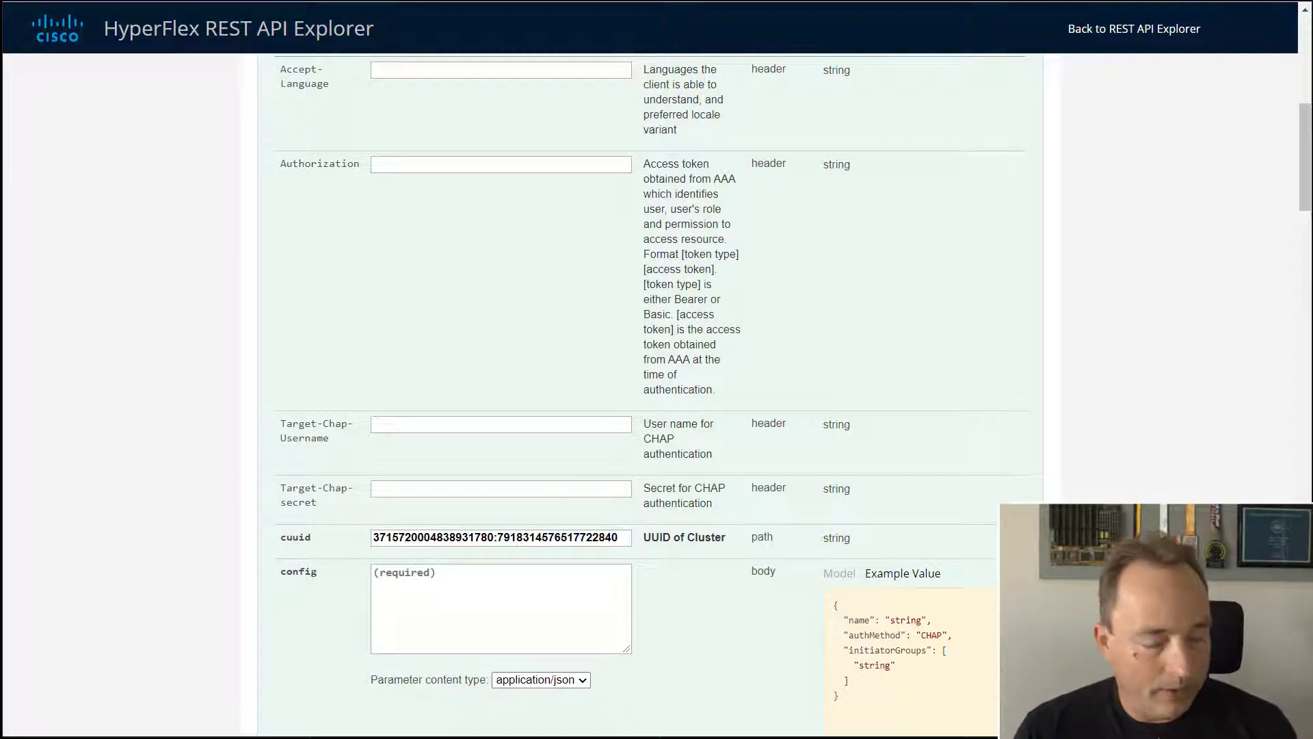
{"action": "scroll", "coordinate": [294, 472], "scroll_direction": "up", "scroll_amount": 5}
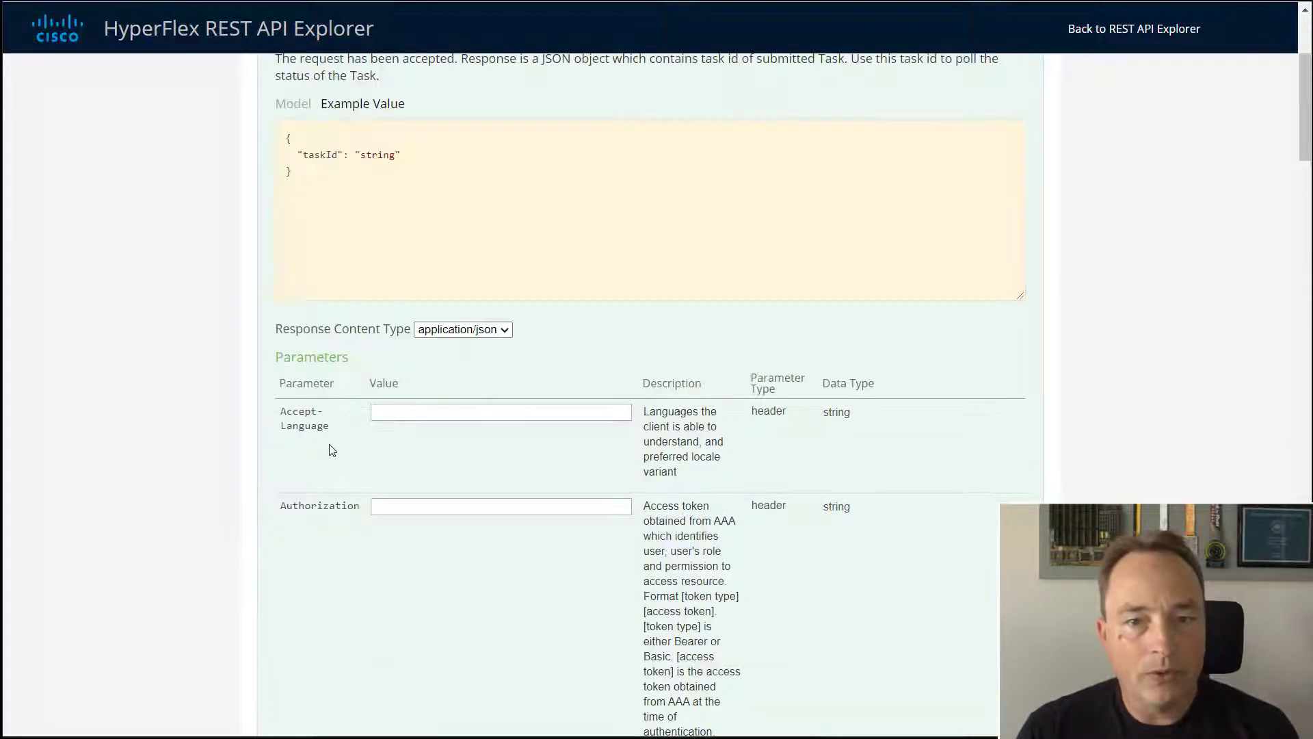
{"action": "left_click", "coordinate": [396, 506]}
{"action": "key", "text": "ctrl+v"}
Step: Load the example JSON into the create-target config parameter and set its name value to "APIDemo"
{"action": "scroll", "coordinate": [398, 498], "scroll_direction": "down", "scroll_amount": 7}
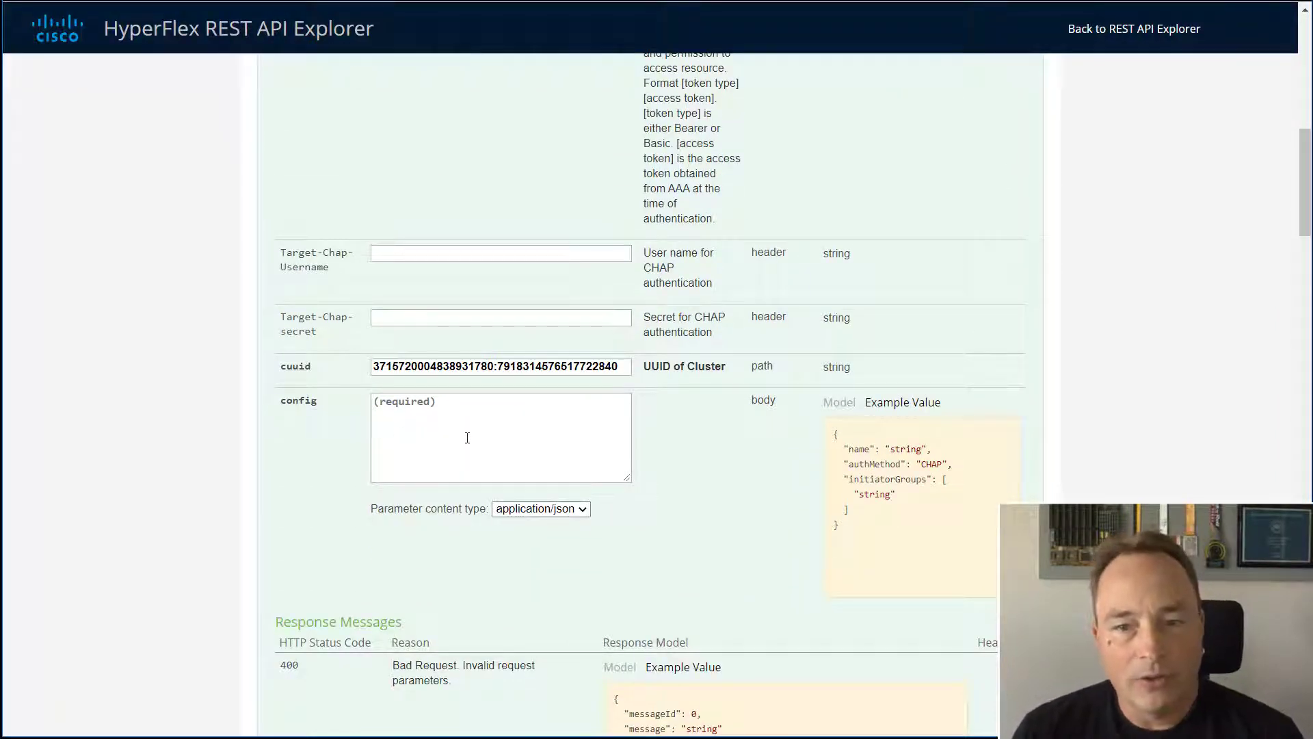
{"action": "left_click", "coordinate": [910, 479]}
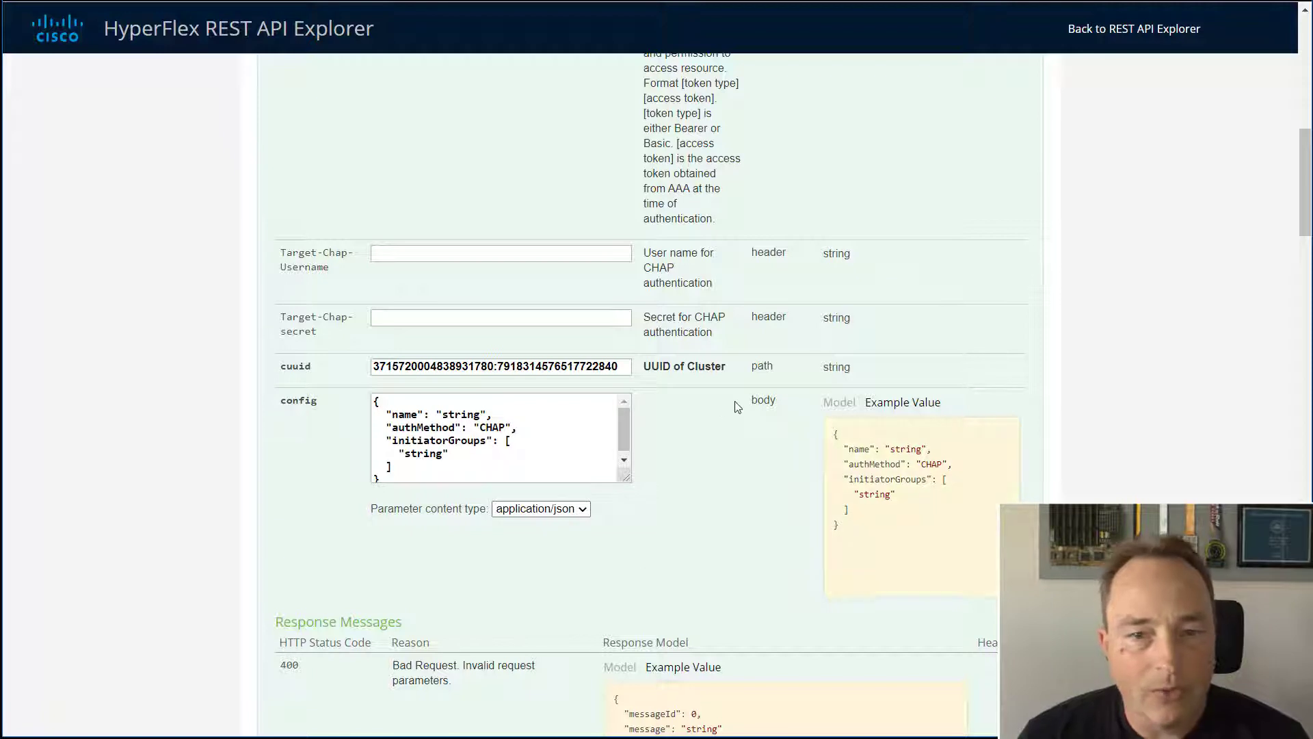
{"action": "left_click", "coordinate": [483, 414]}
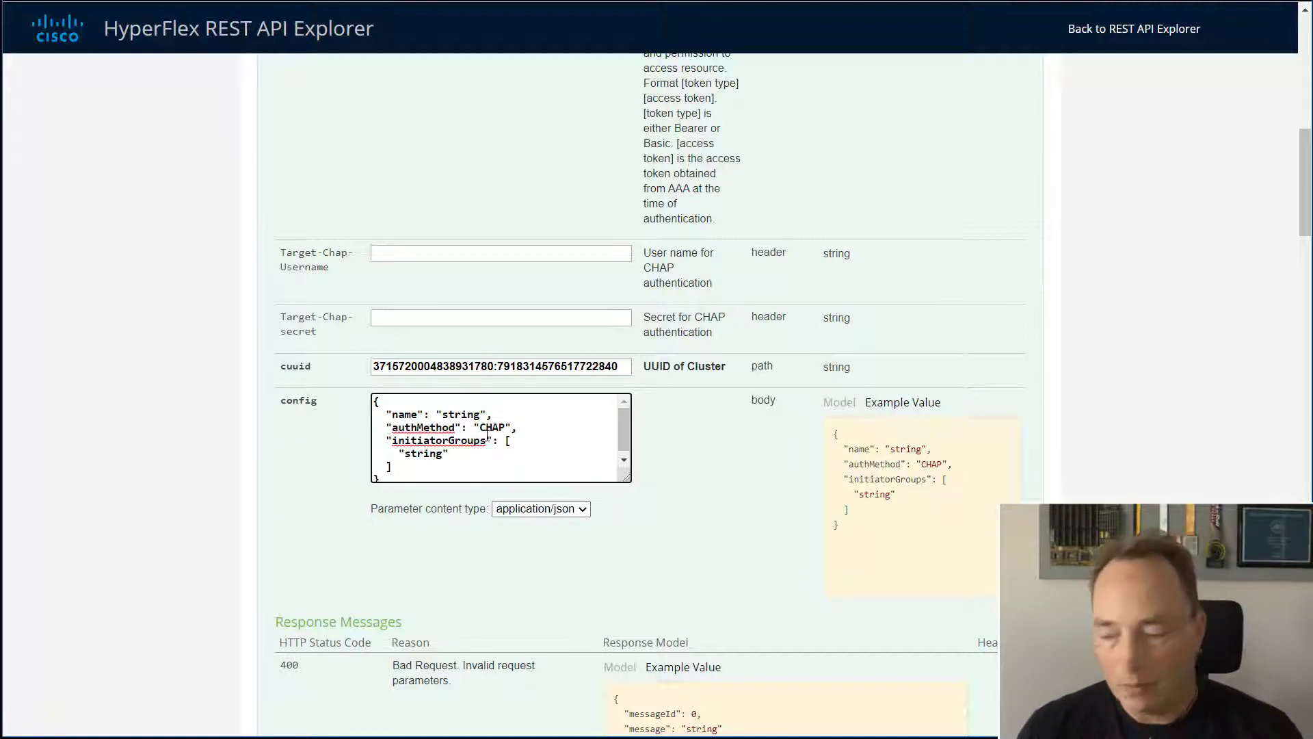
{"action": "key", "text": "BackSpace"}
{"action": "key", "text": "BackSpace"}
{"action": "key", "text": "BackSpace"}
{"action": "key", "text": "BackSpace"}
{"action": "key", "text": "BackSpace"}
{"action": "key", "text": "BackSpace"}
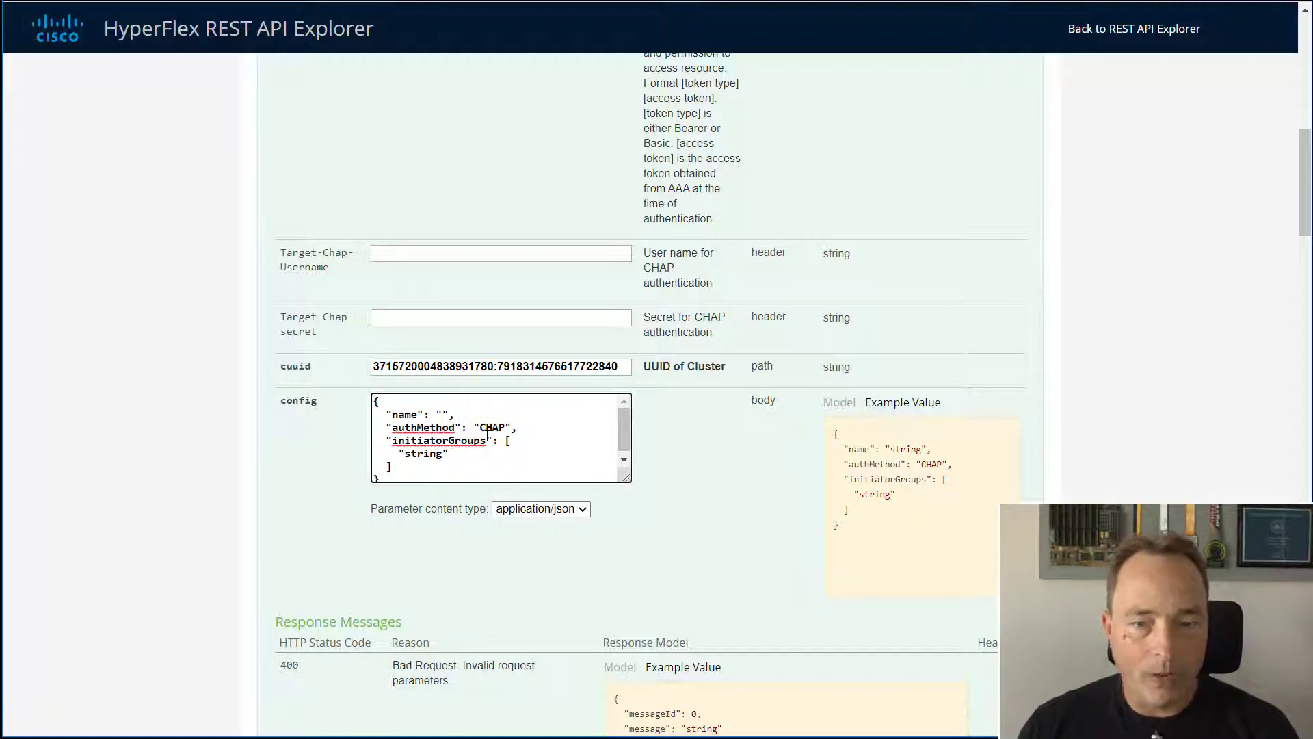
{"action": "type", "text": "APIDemo"}
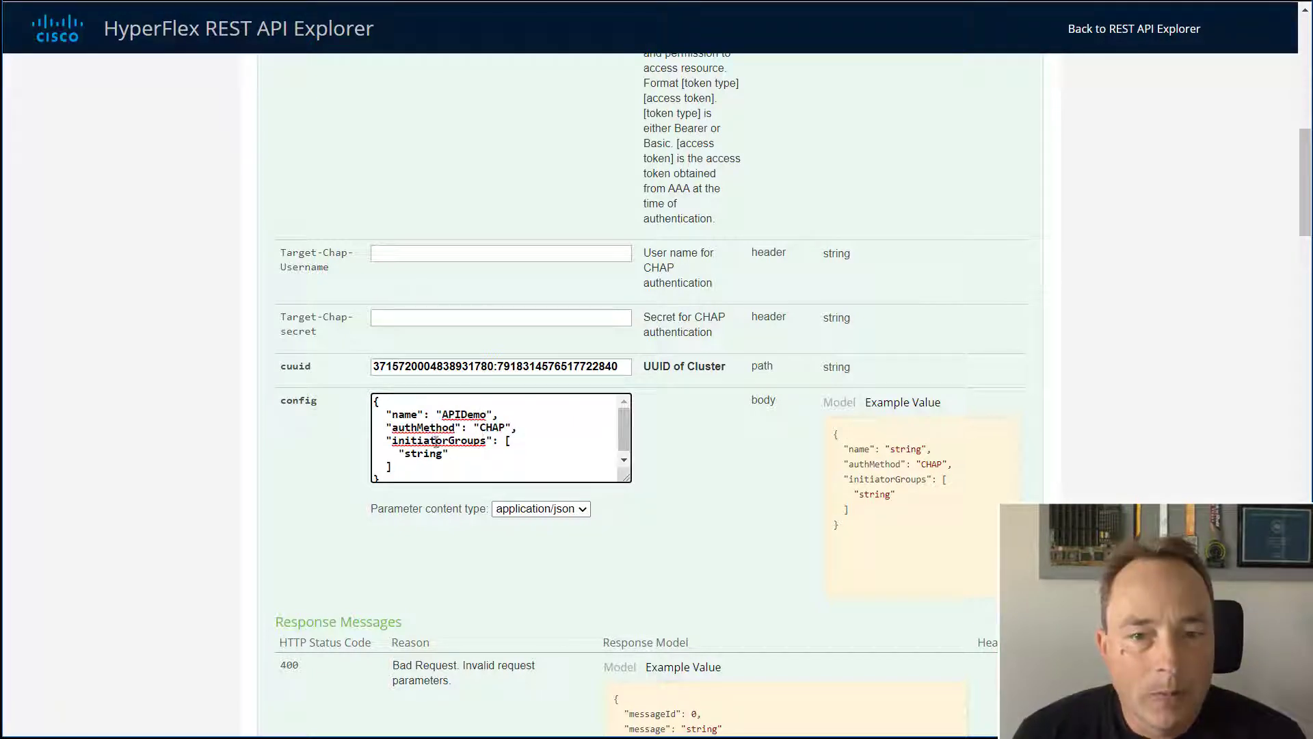
Step: Remove the initiatorGroups array from the config JSON, leaving only name and authMethod "CHAP" with valid syntax
{"action": "left_click", "coordinate": [458, 454]}
{"action": "left_click_drag", "start_coordinate": [449, 454], "coordinate": [513, 429]}
{"action": "key", "text": "BackSpace"}
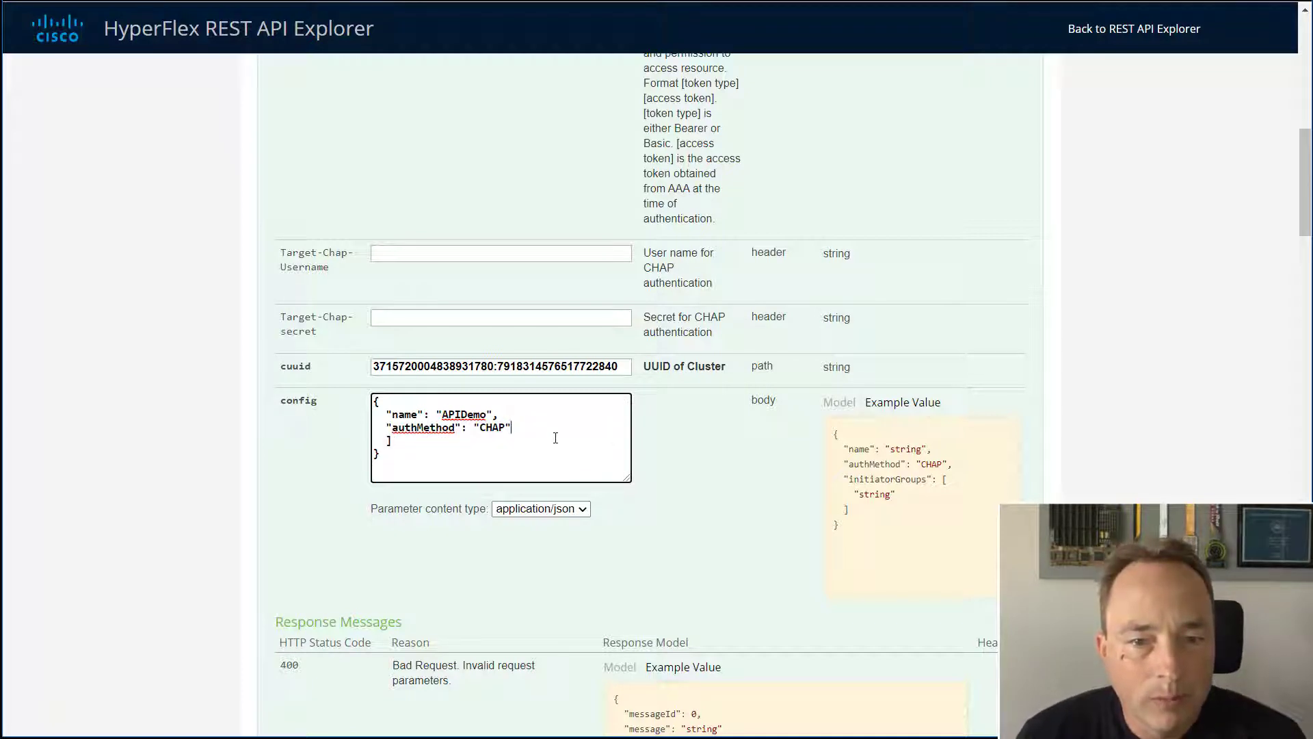
{"action": "key", "text": "Delete"}
{"action": "key", "text": "Delete"}
{"action": "key", "text": "Delete"}
{"action": "key", "text": "Delete"}
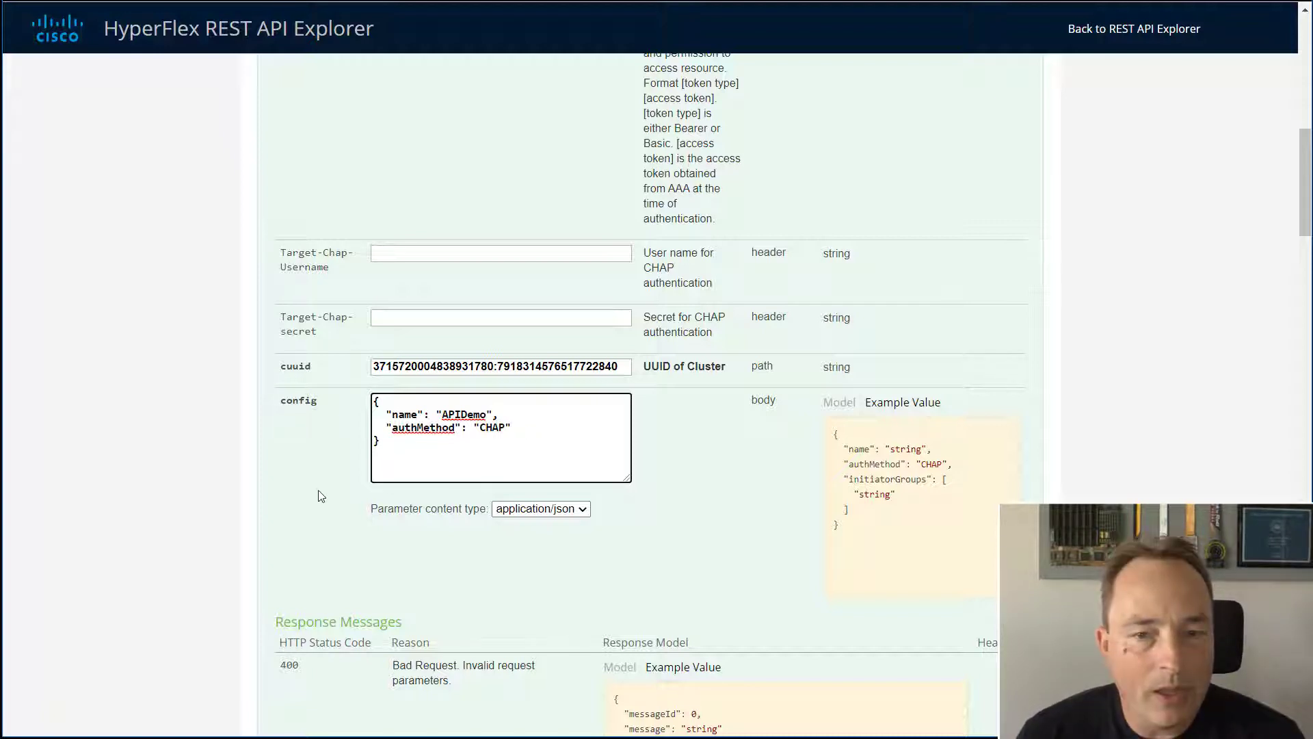
Step: Submit the create-target request and review the returned task ID and response code
{"action": "scroll", "coordinate": [318, 491], "scroll_direction": "down", "scroll_amount": 10}
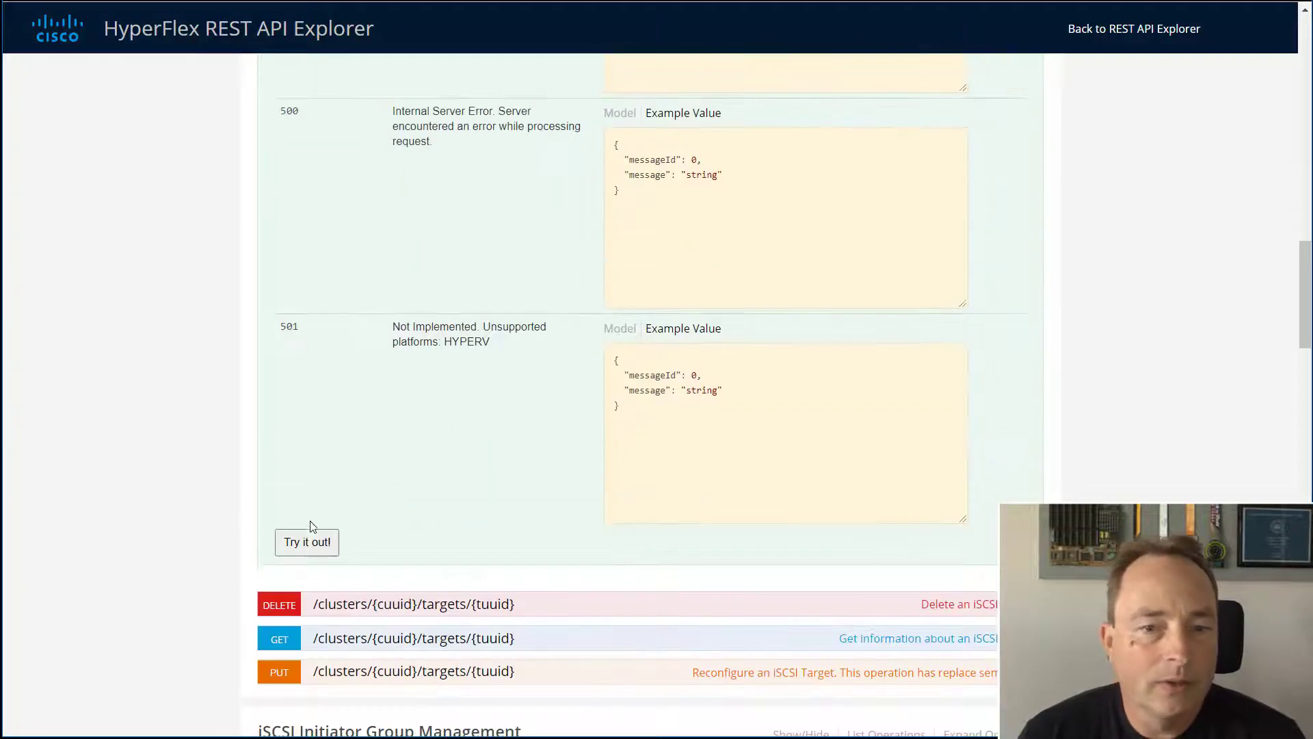
{"action": "left_click", "coordinate": [309, 541]}
{"action": "scroll", "coordinate": [421, 503], "scroll_direction": "down", "scroll_amount": 1}
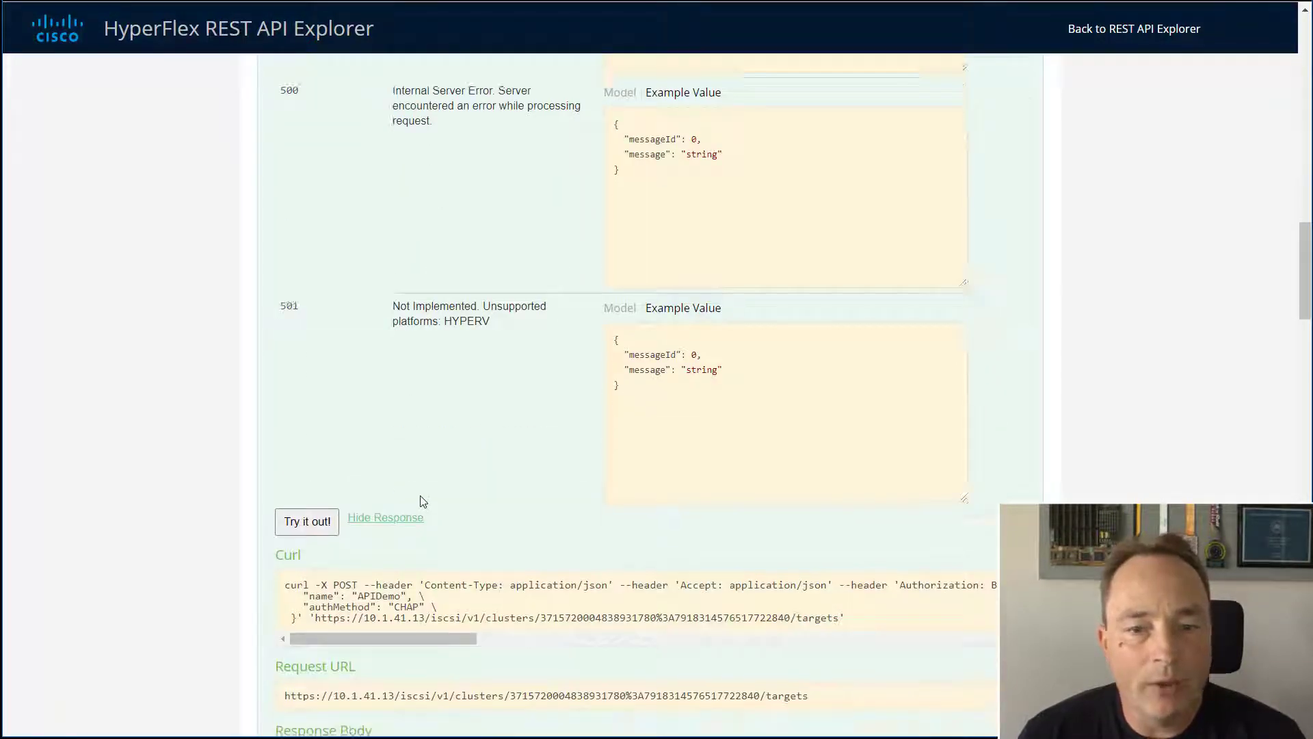
{"action": "scroll", "coordinate": [422, 502], "scroll_direction": "down", "scroll_amount": 3}
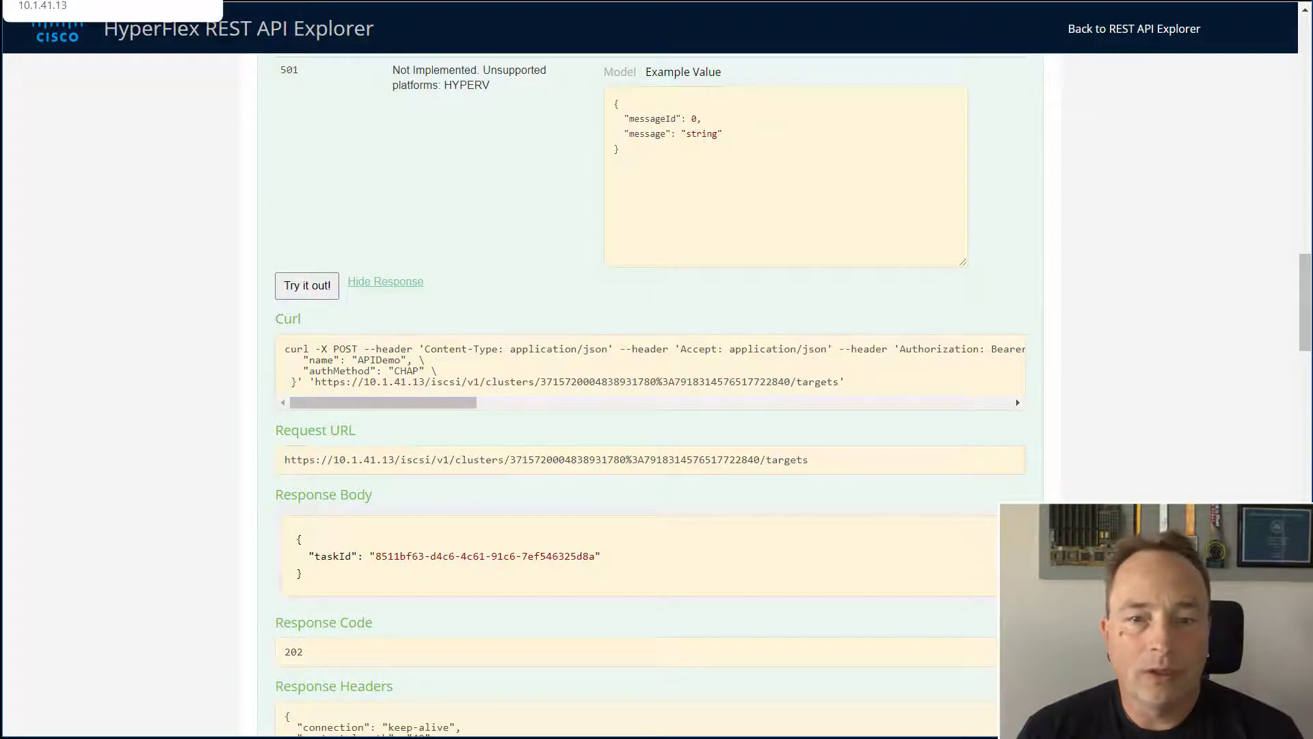
Step: Switch to HyperFlex Connect, check the Create Target task for APIDemo in the cluster activity, and return to the REST API Explorer
{"action": "left_click", "coordinate": [83, 1]}
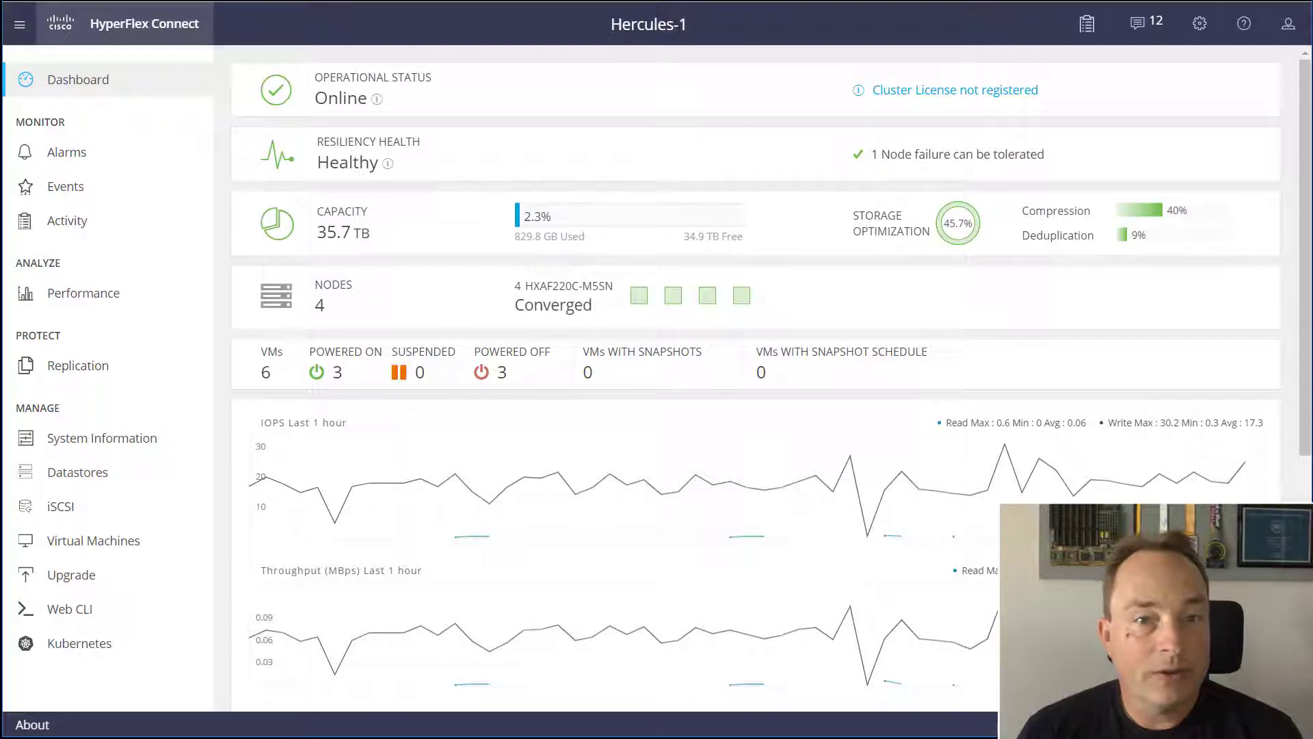
{"action": "left_click", "coordinate": [75, 219]}
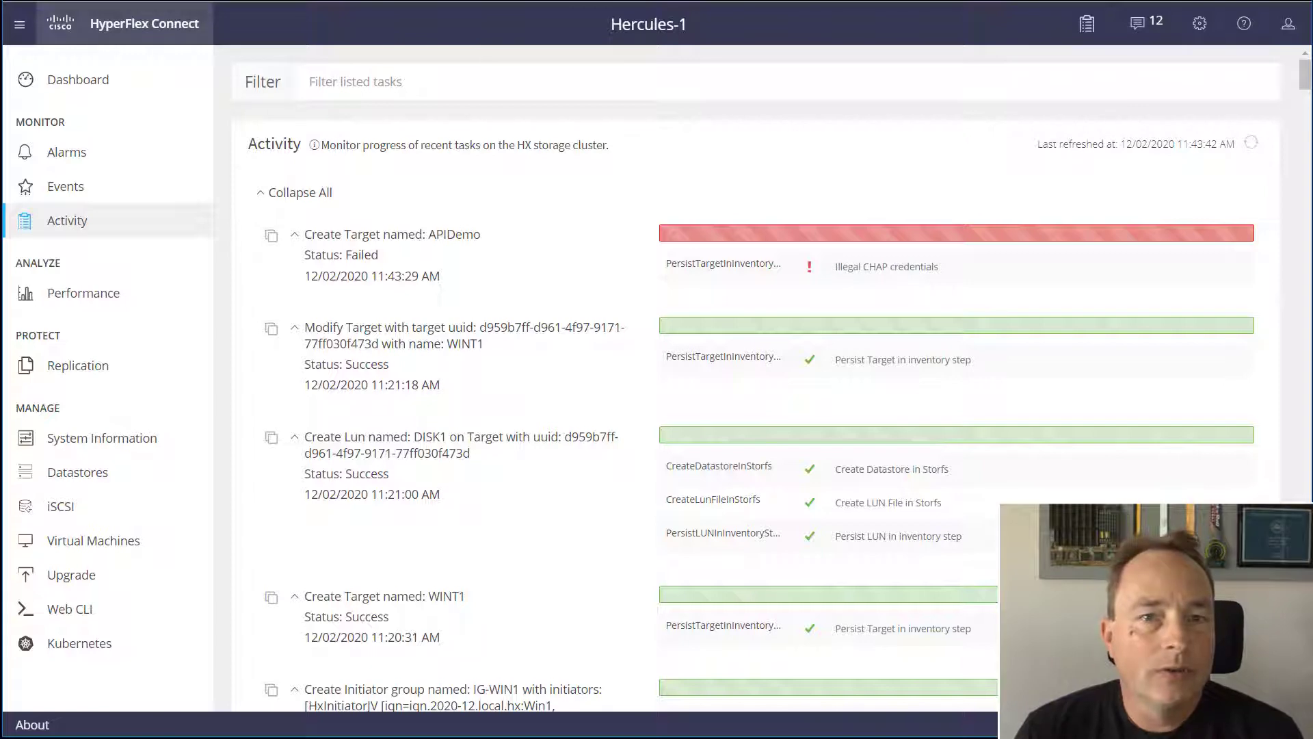
{"action": "key", "text": "ctrl+Tab"}
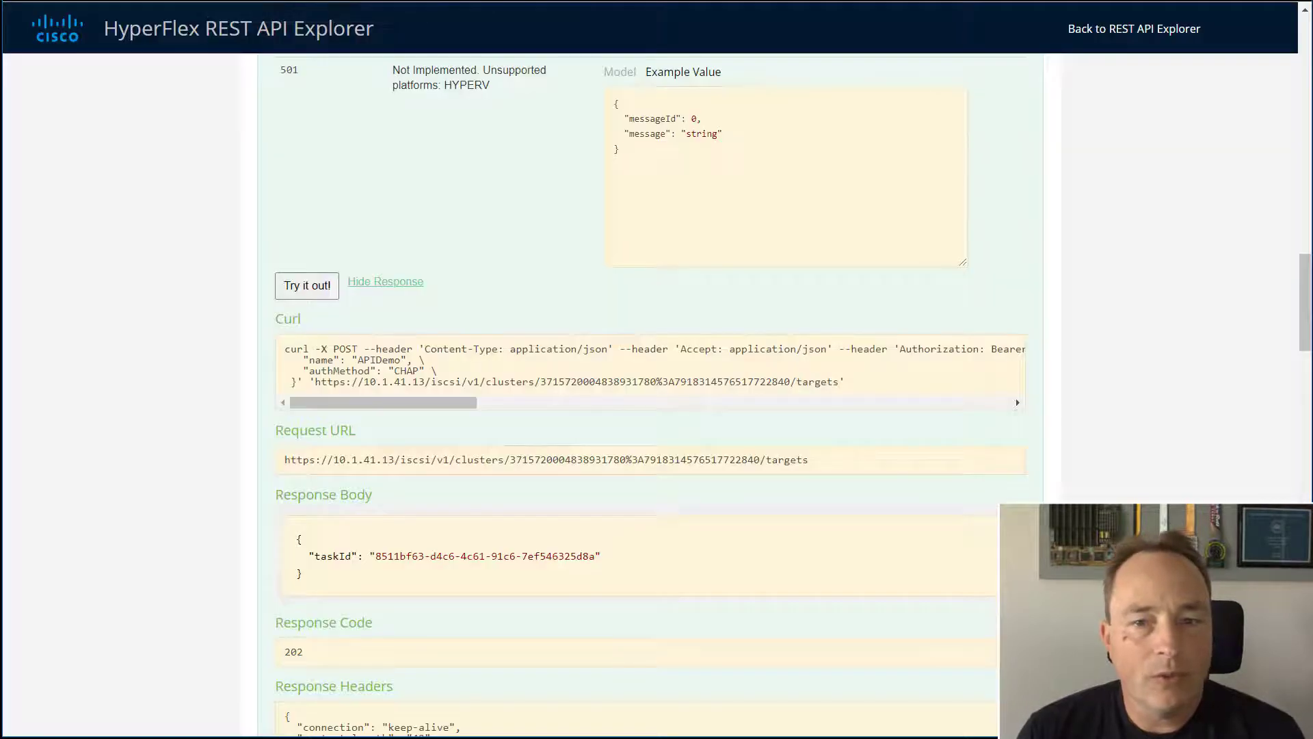
Step: Set the authMethod value in the create-target config JSON to "NONE"
{"action": "scroll", "coordinate": [626, 218], "scroll_direction": "up", "scroll_amount": 12}
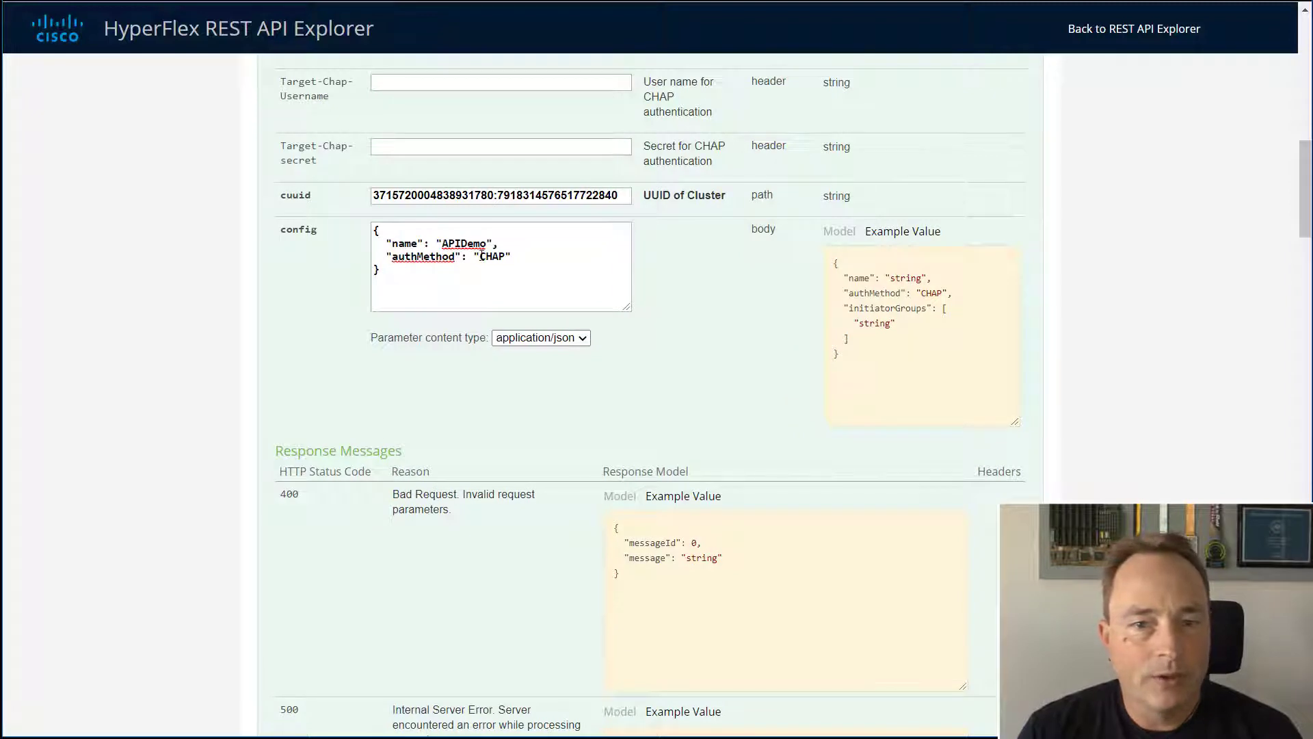
{"action": "left_click", "coordinate": [480, 256]}
{"action": "type", "text": "NONE"}
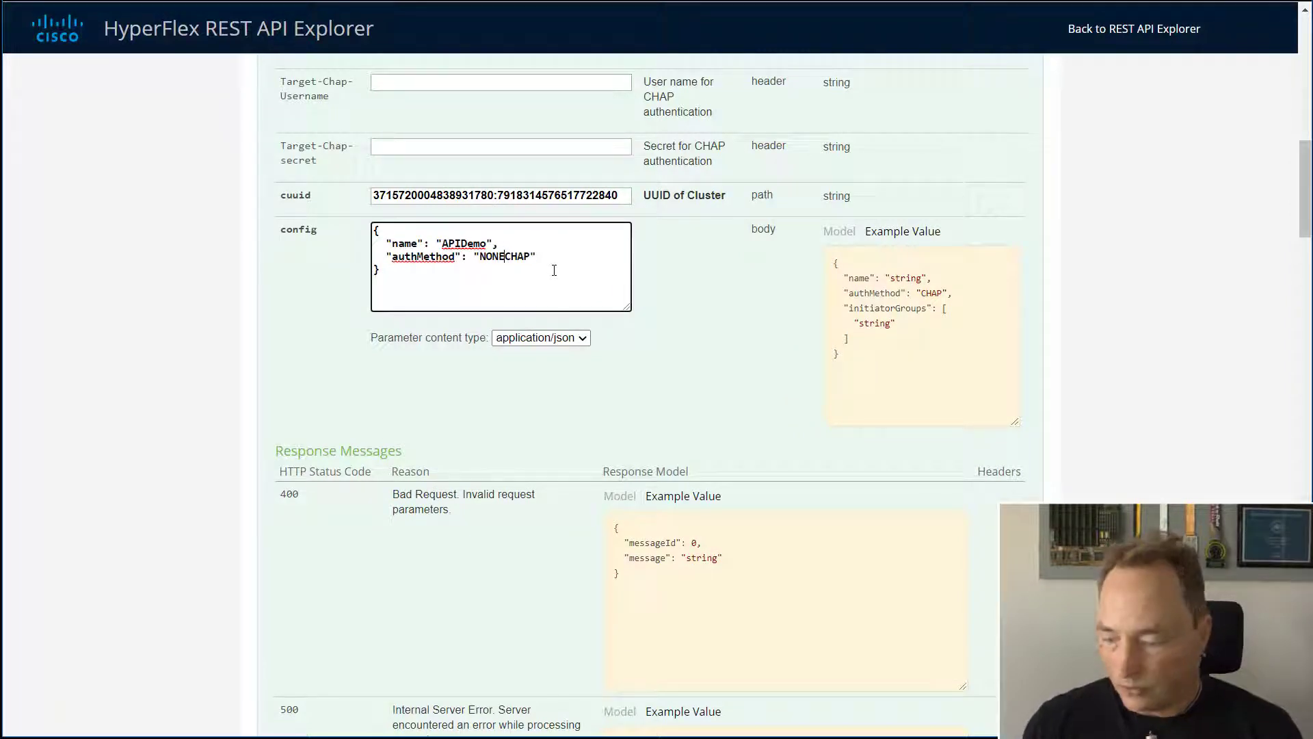
{"action": "key", "text": "Delete"}
{"action": "key", "text": "Delete"}
{"action": "key", "text": "Delete"}
{"action": "key", "text": "Delete"}
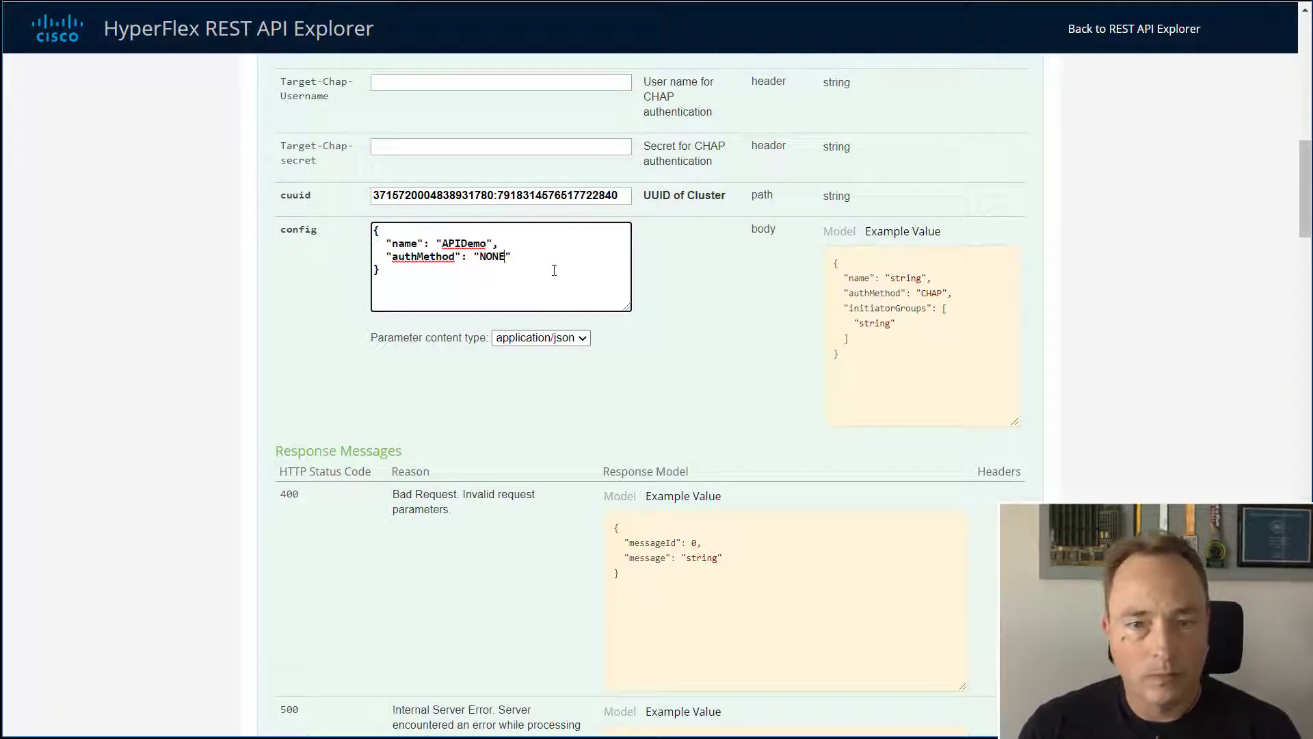
Step: Try to create the APIDemo target by resubmitting the request with authMethod "NONE"
{"action": "scroll", "coordinate": [553, 270], "scroll_direction": "down", "scroll_amount": 15}
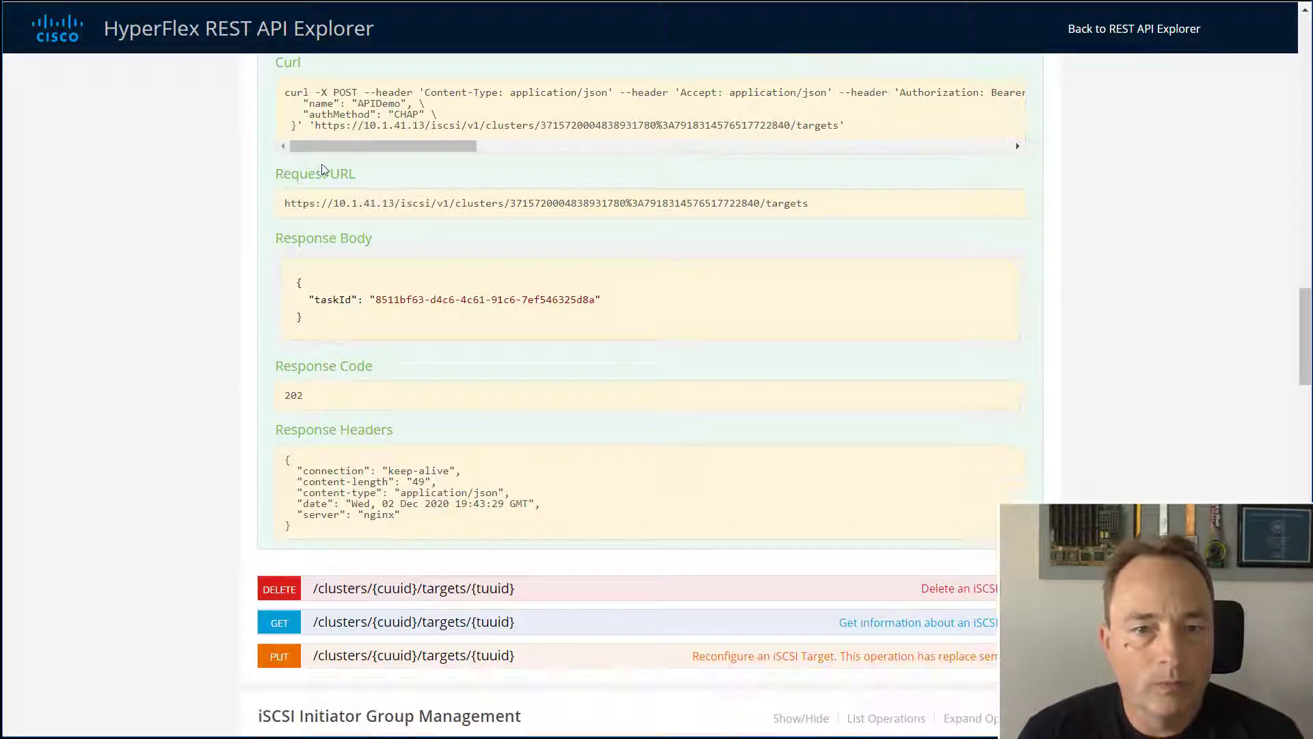
{"action": "scroll", "coordinate": [331, 172], "scroll_direction": "up", "scroll_amount": 1}
{"action": "scroll", "coordinate": [331, 172], "scroll_direction": "up", "scroll_amount": 2}
{"action": "left_click", "coordinate": [307, 199]}
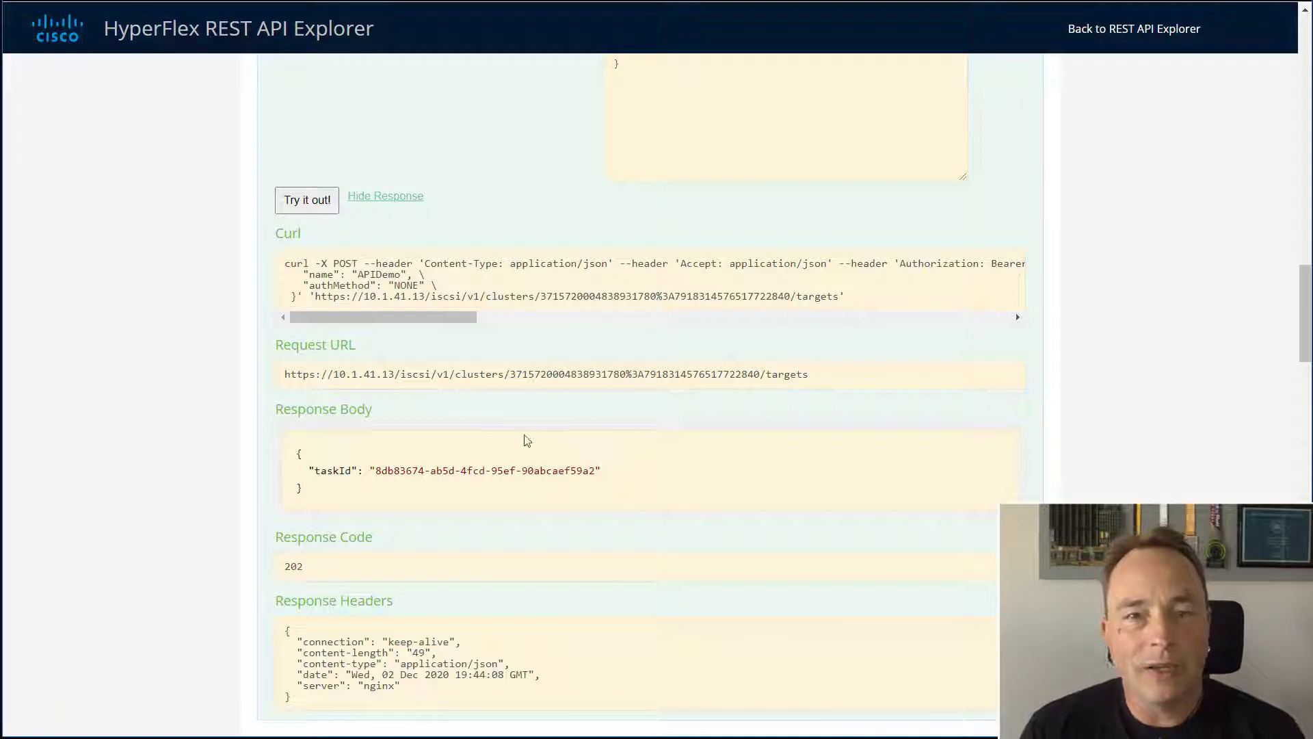
Step: Switch to HyperFlex Connect, refresh the cluster activity to check the latest APIDemo task, and open the iSCSI targets list
{"action": "key", "text": "ctrl+Tab"}
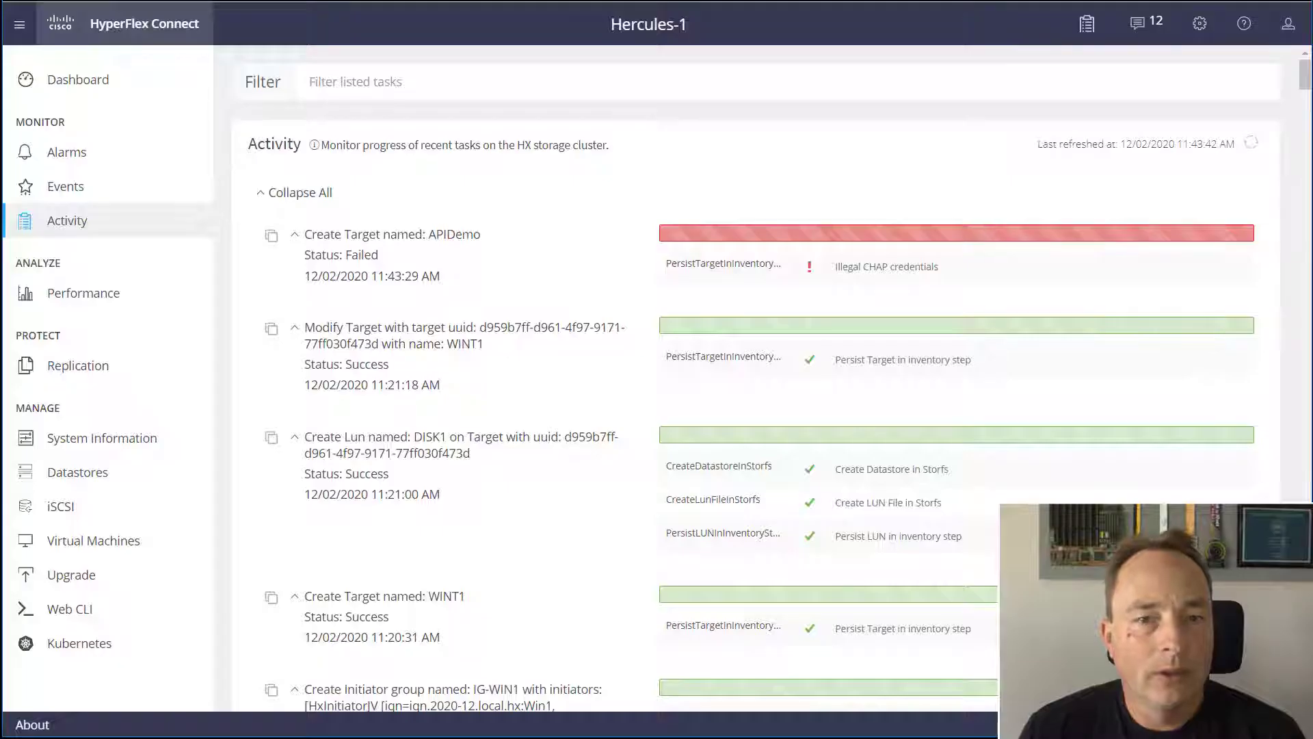
{"action": "left_click", "coordinate": [1250, 142]}
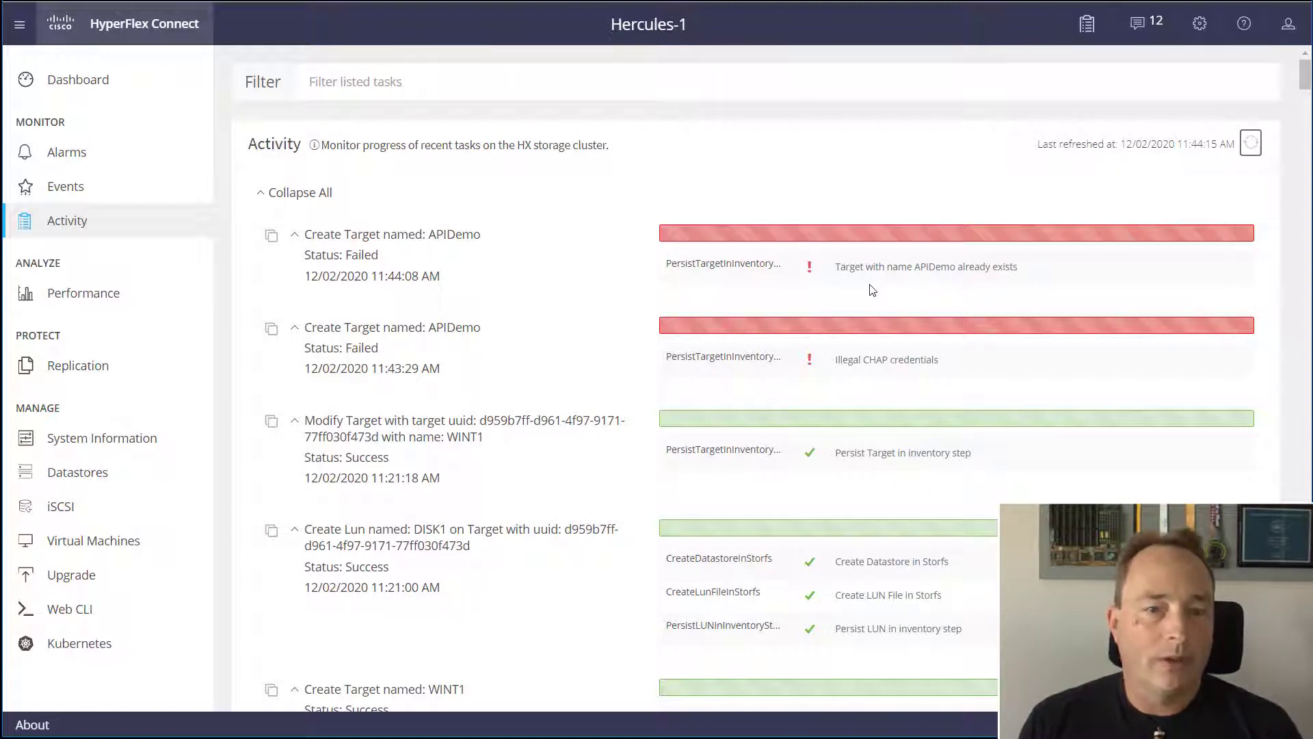
{"action": "left_click", "coordinate": [119, 513]}
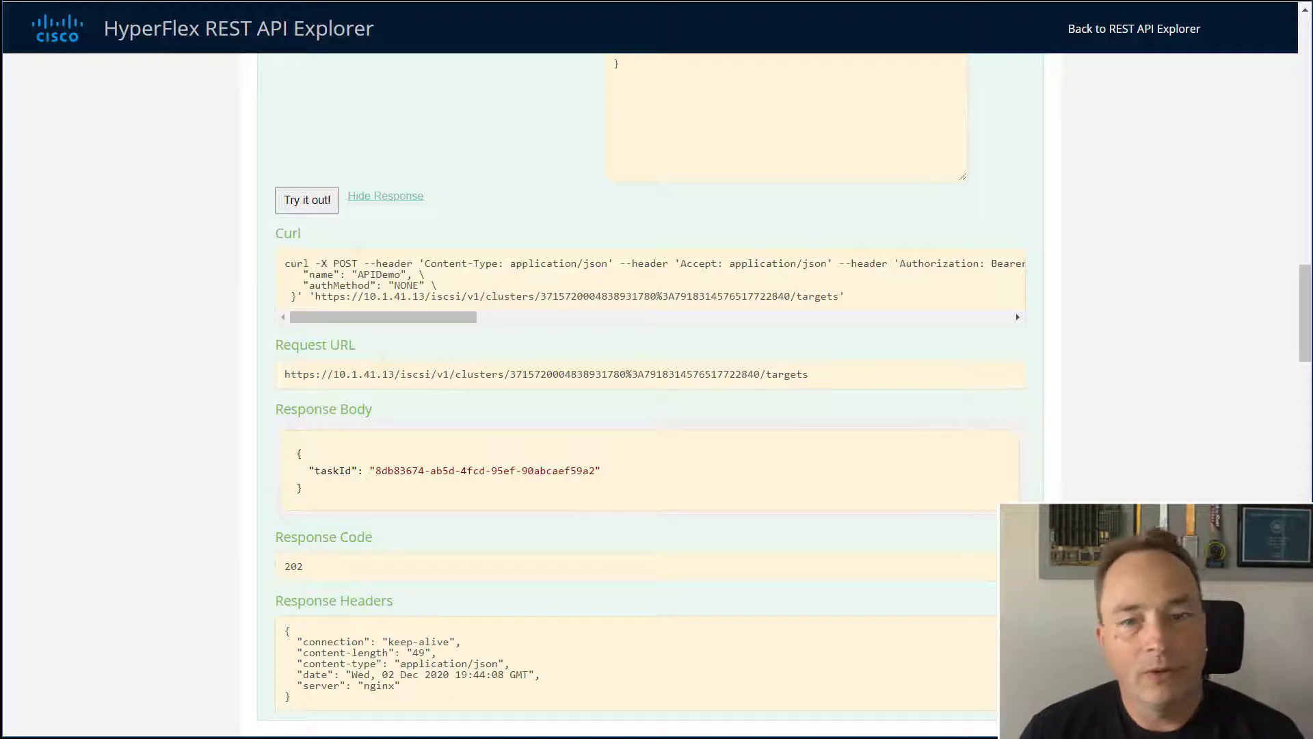
Step: Return to the REST API Explorer, set the config name to "APIDemo2", and submit the create-target request
{"action": "scroll", "coordinate": [510, 321], "scroll_direction": "up", "scroll_amount": 7}
{"action": "scroll", "coordinate": [509, 318], "scroll_direction": "down", "scroll_amount": 15}
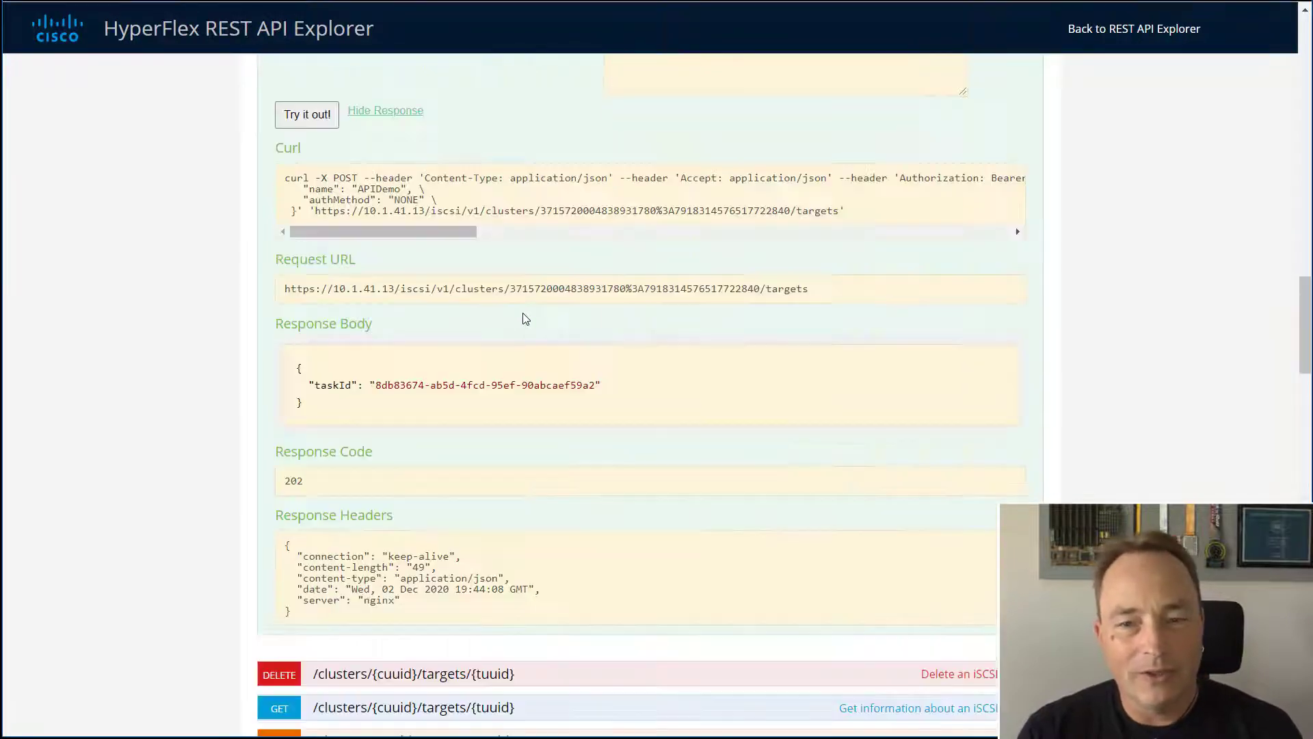
{"action": "scroll", "coordinate": [523, 318], "scroll_direction": "up", "scroll_amount": 5}
{"action": "scroll", "coordinate": [540, 321], "scroll_direction": "up", "scroll_amount": 10}
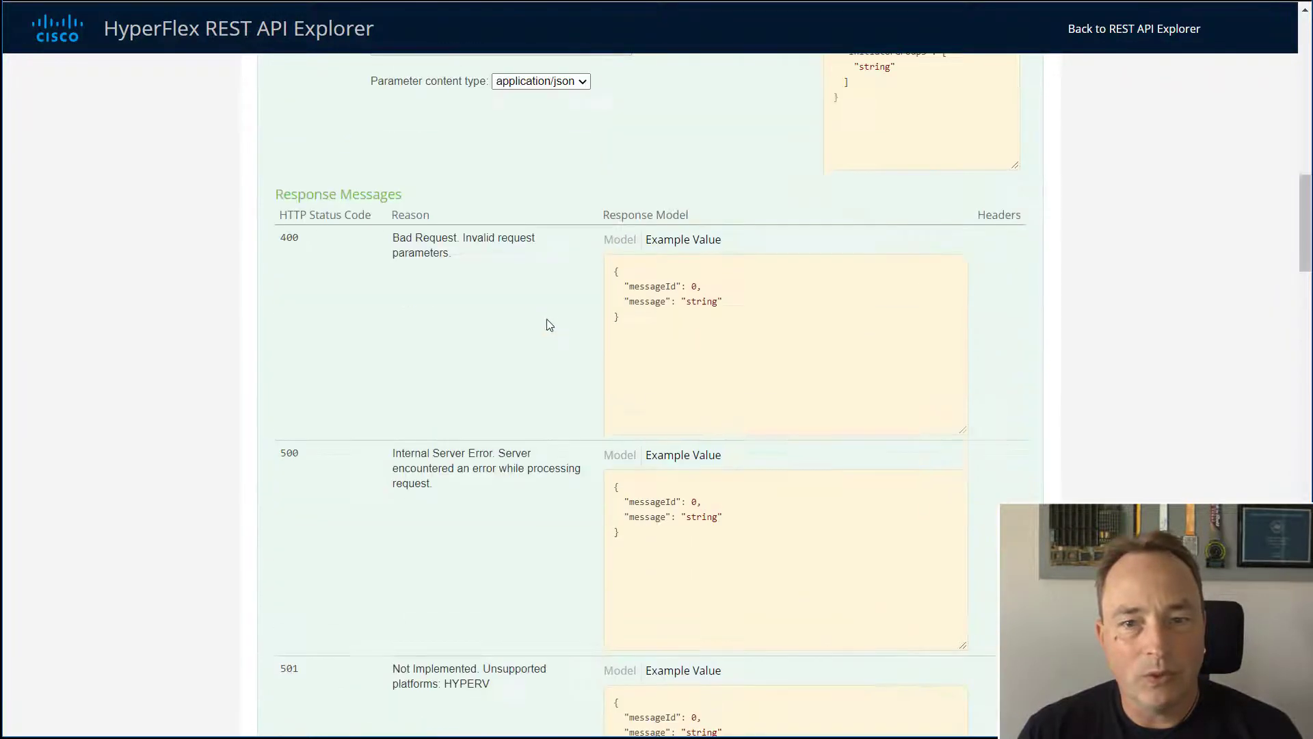
{"action": "left_click", "coordinate": [485, 327]}
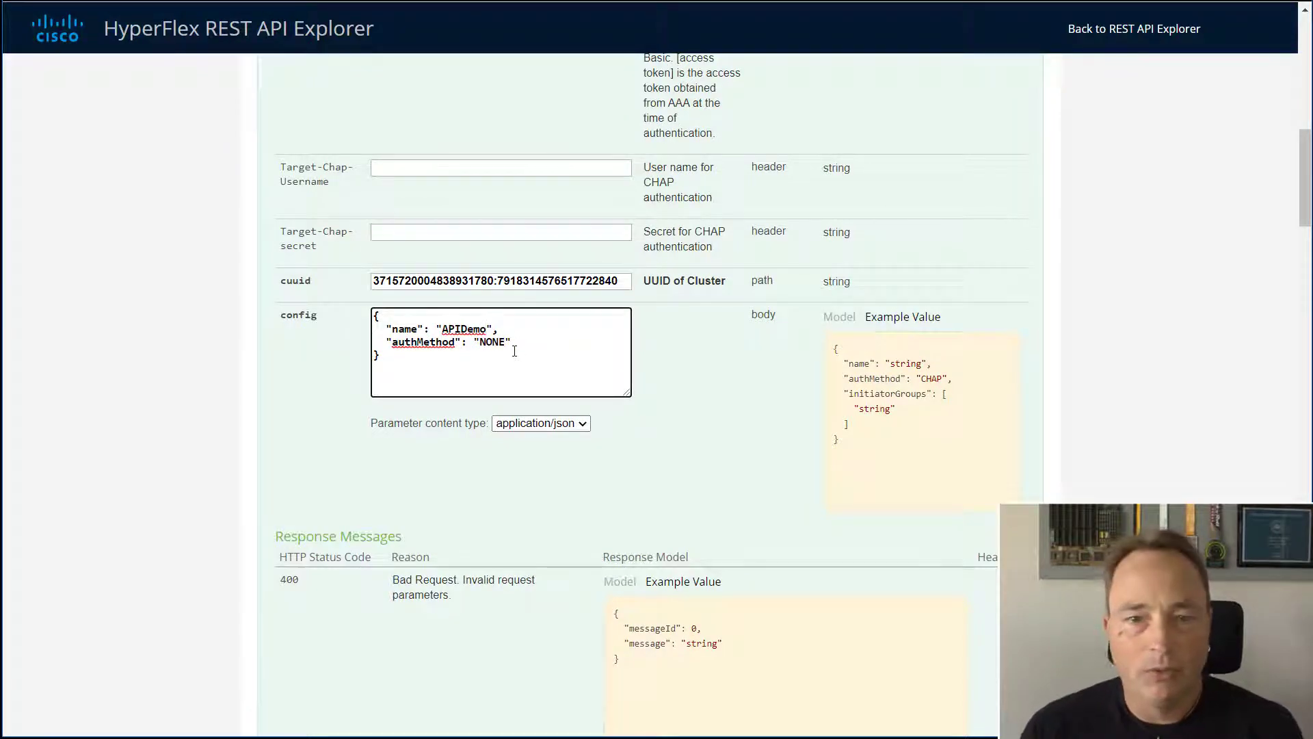
{"action": "scroll", "coordinate": [506, 356], "scroll_direction": "down", "scroll_amount": 12}
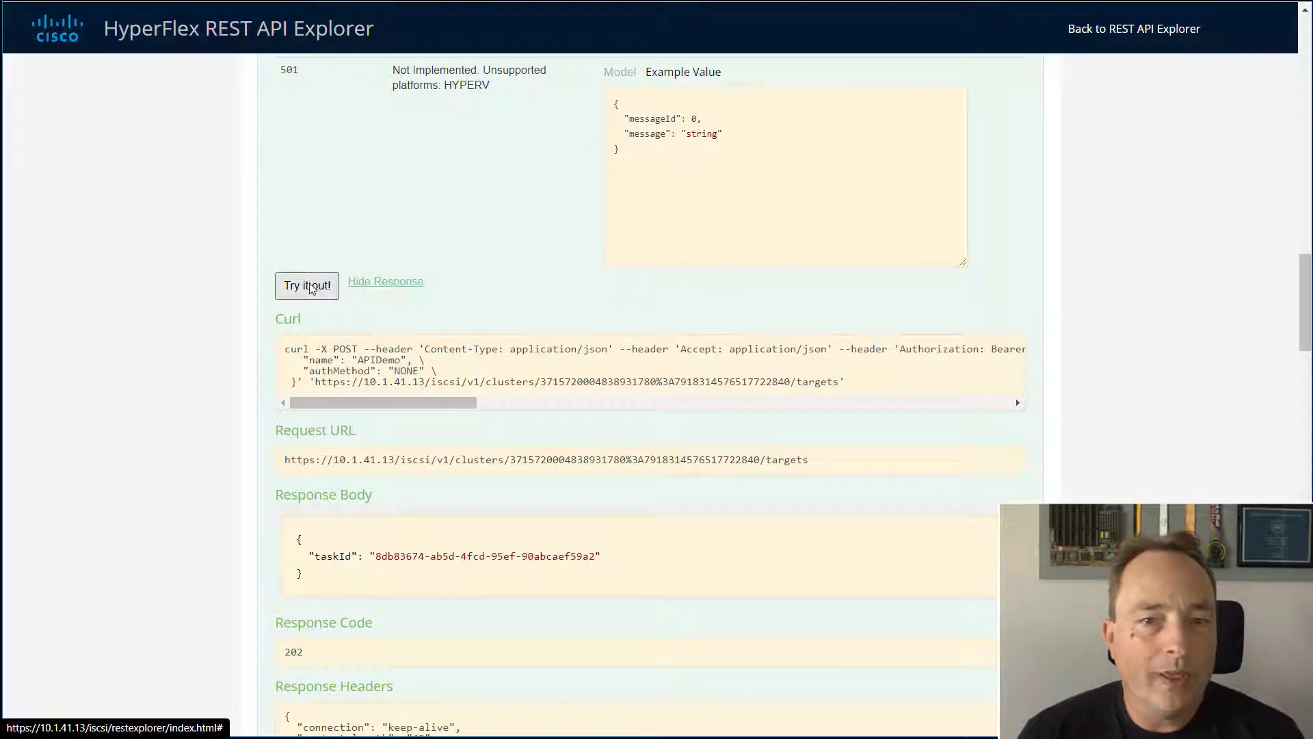
{"action": "left_click", "coordinate": [307, 288]}
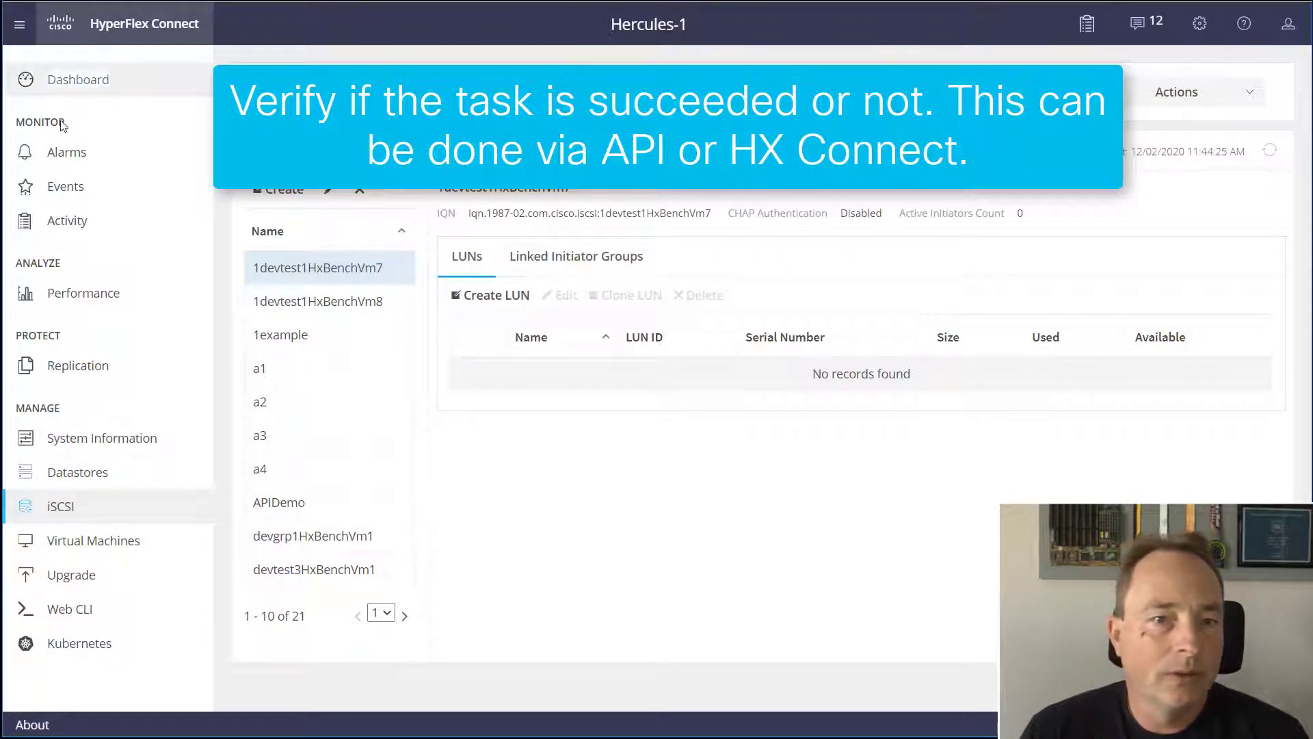
Step: Check the refreshed HyperFlex Connect activity for the APIDemo2 creation task and look up the target in the iSCSI targets list
{"action": "left_click", "coordinate": [55, 220]}
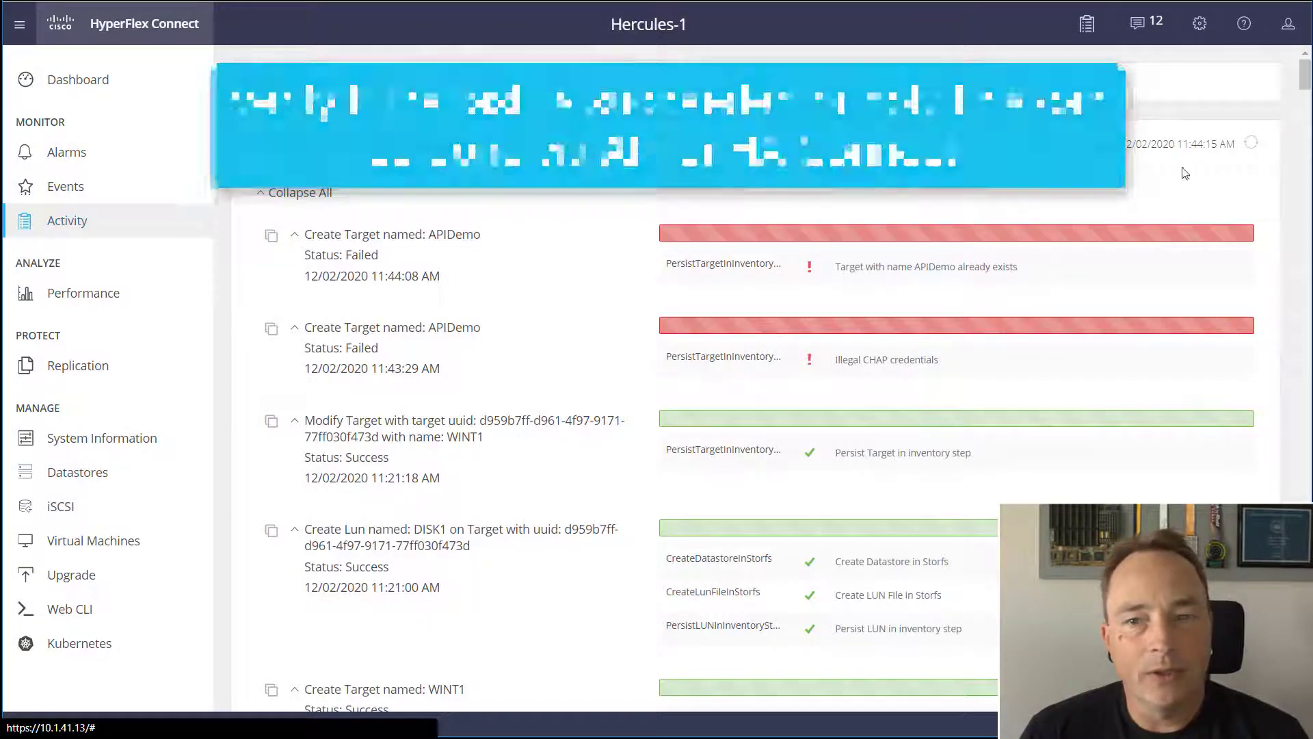
{"action": "left_click", "coordinate": [1250, 144]}
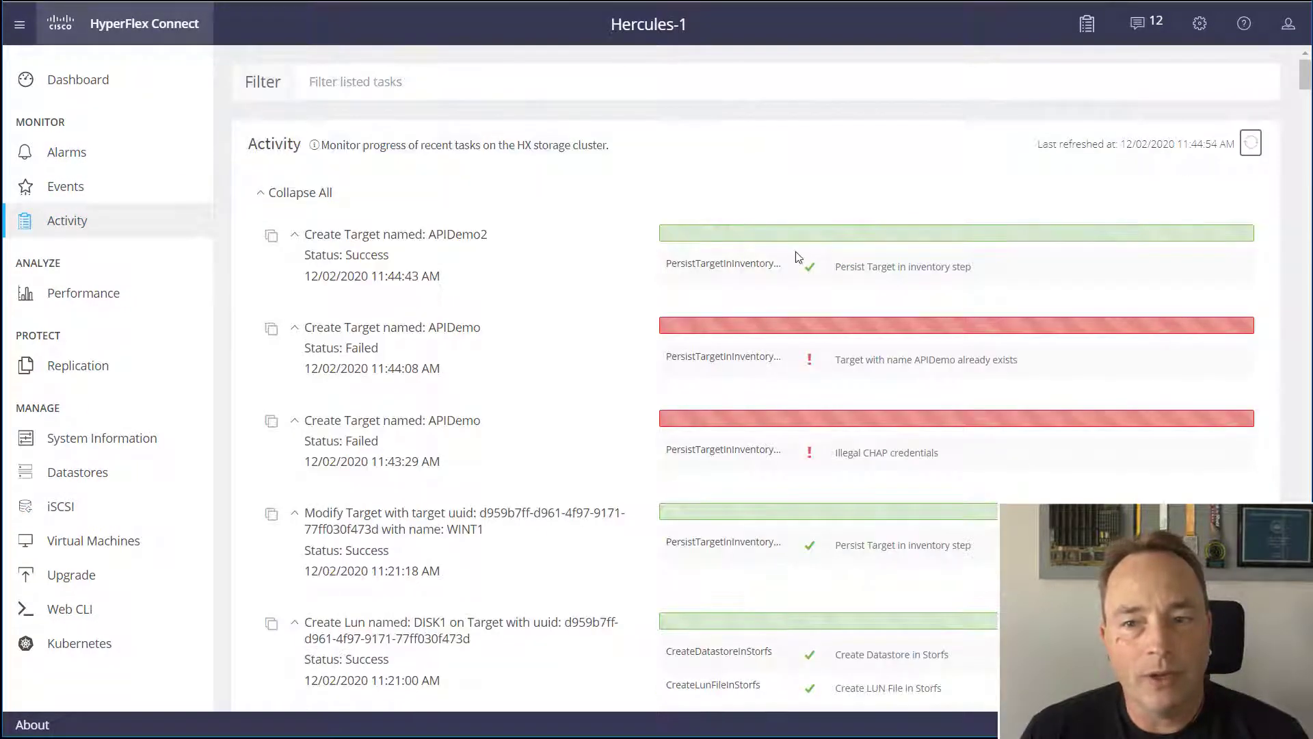
{"action": "left_click", "coordinate": [68, 508]}
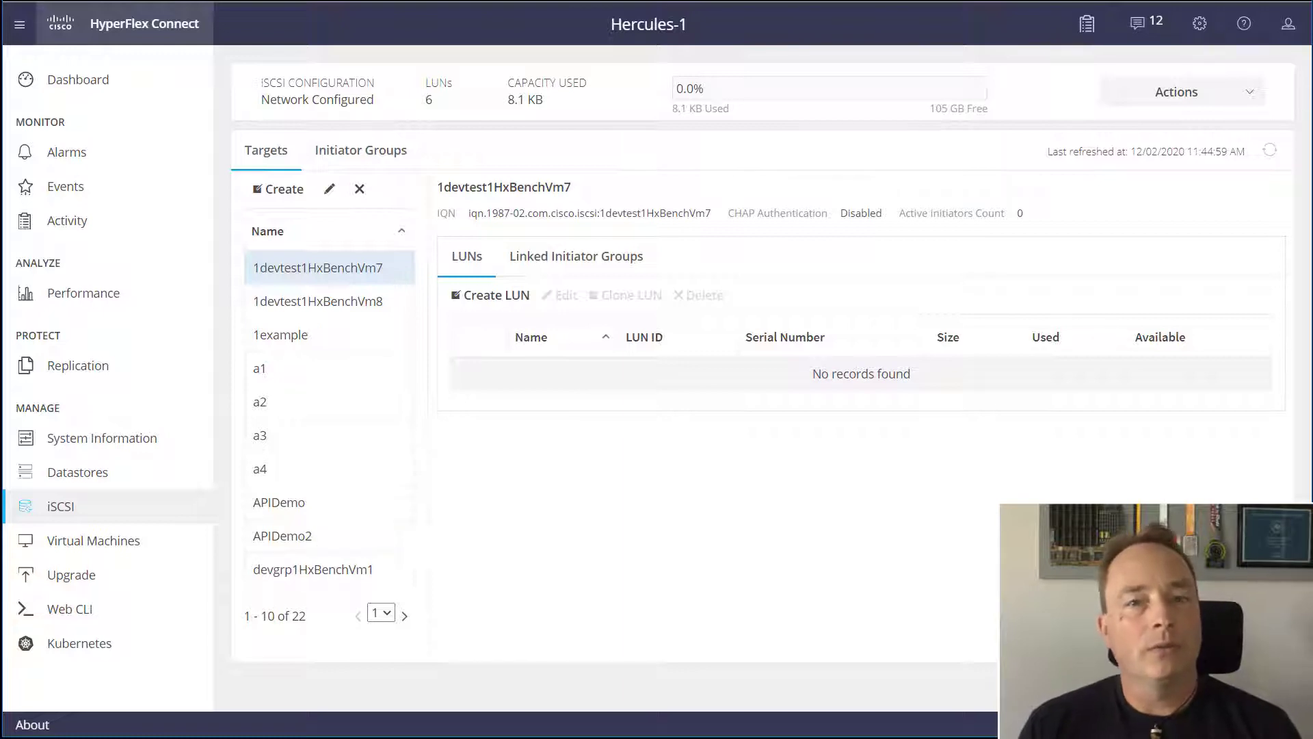
Step: Return to the REST API Explorer and collapse the create-target operation under iSCSI Target Management
{"action": "key", "text": "alt+Tab"}
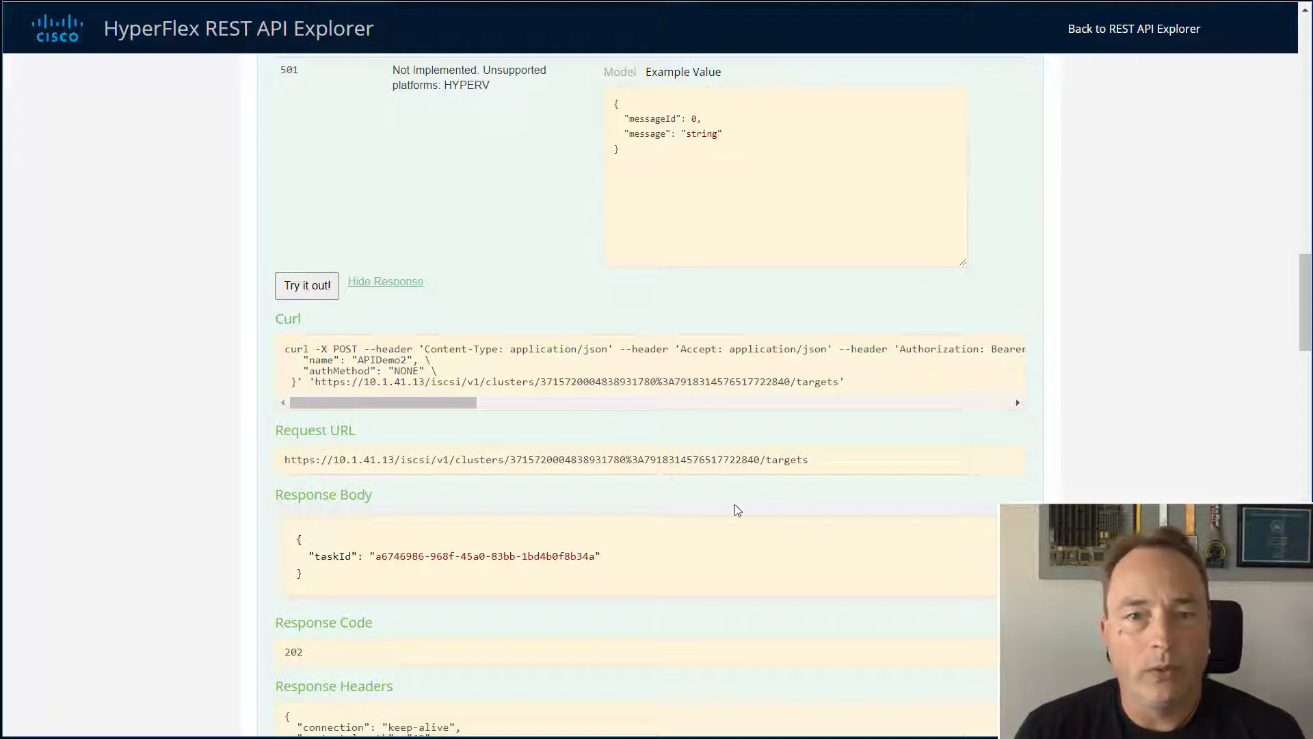
{"action": "scroll", "coordinate": [662, 540], "scroll_direction": "up", "scroll_amount": 4}
{"action": "scroll", "coordinate": [662, 538], "scroll_direction": "up", "scroll_amount": 20}
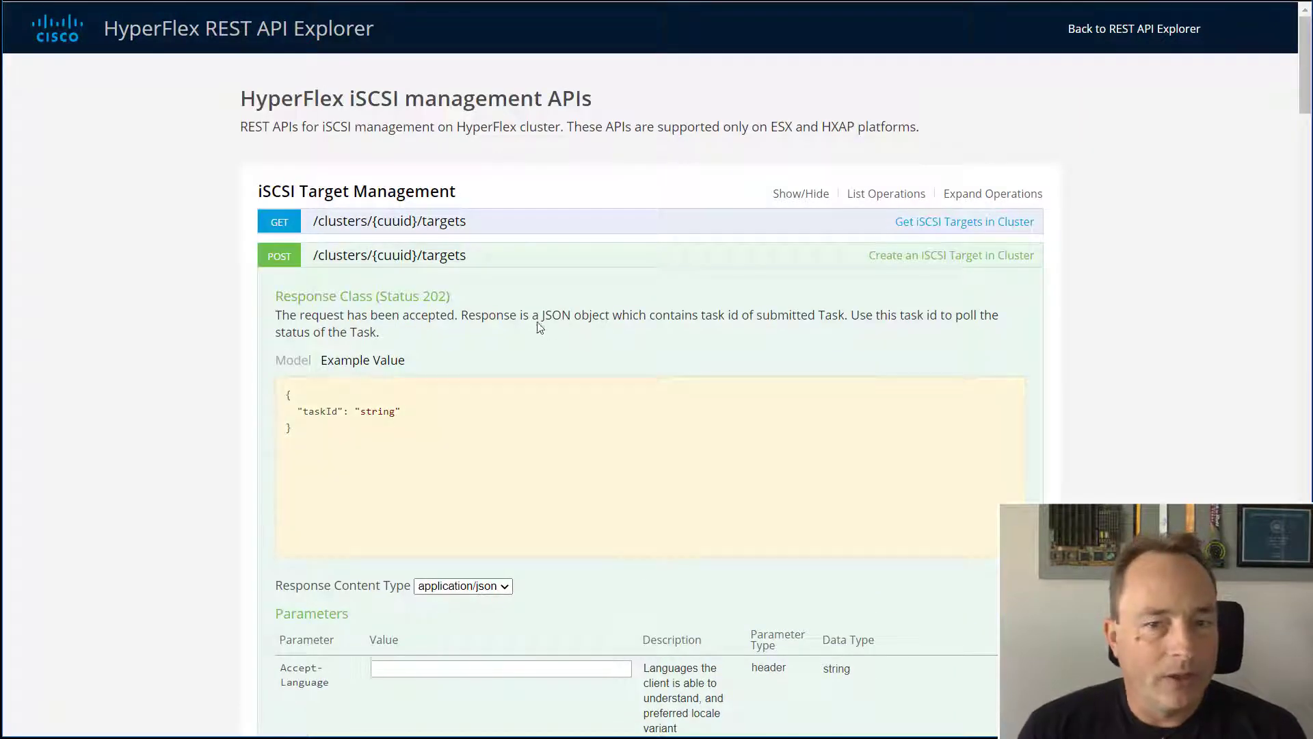
{"action": "left_click", "coordinate": [396, 255]}
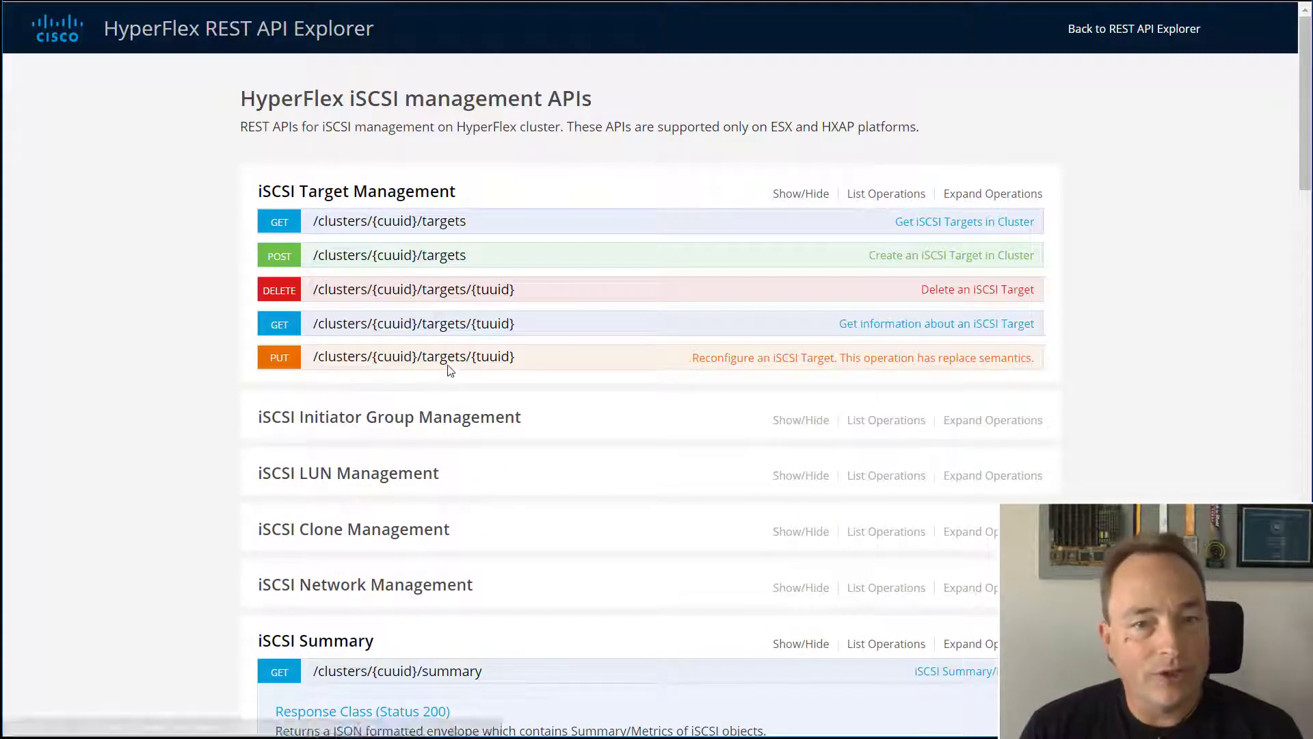
Step: Expand the iSCSI Initiator Group, LUN, Clone and Network Management sections to review their available operations
{"action": "left_click", "coordinate": [463, 422]}
{"action": "scroll", "coordinate": [463, 422], "scroll_direction": "down", "scroll_amount": 5}
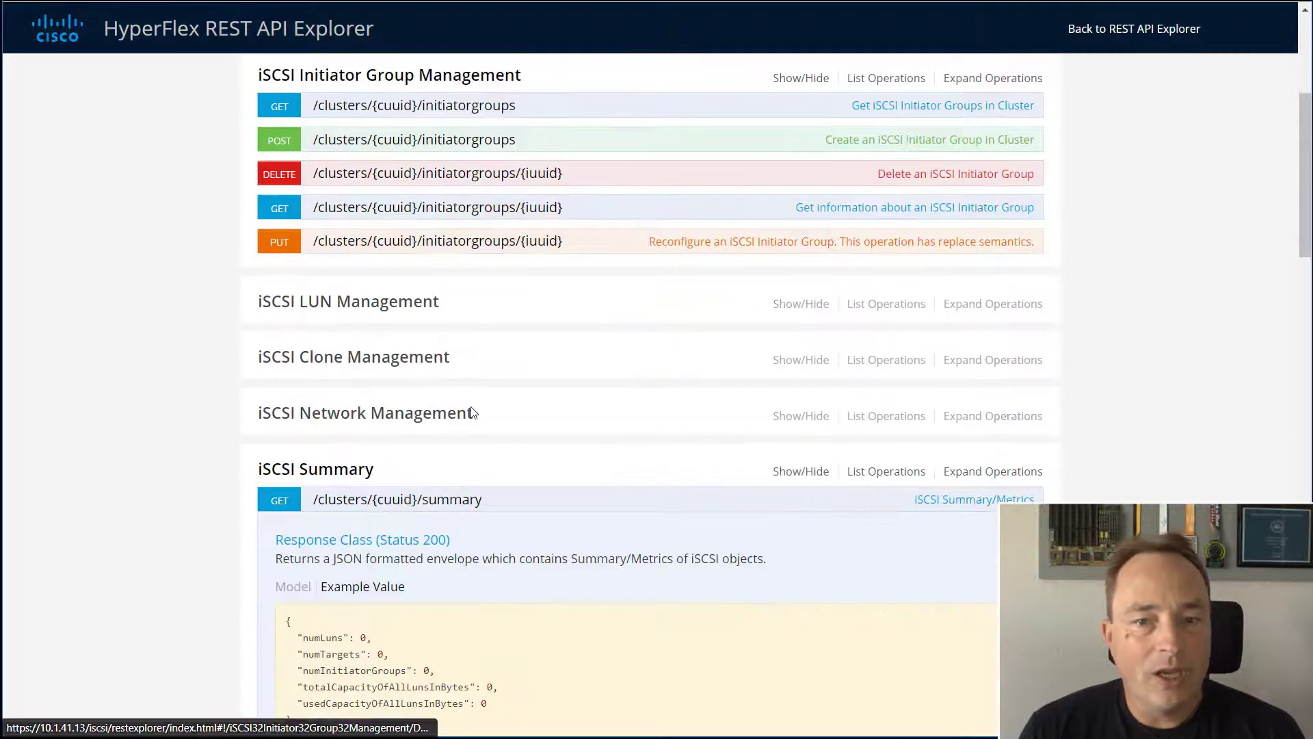
{"action": "left_click", "coordinate": [400, 296]}
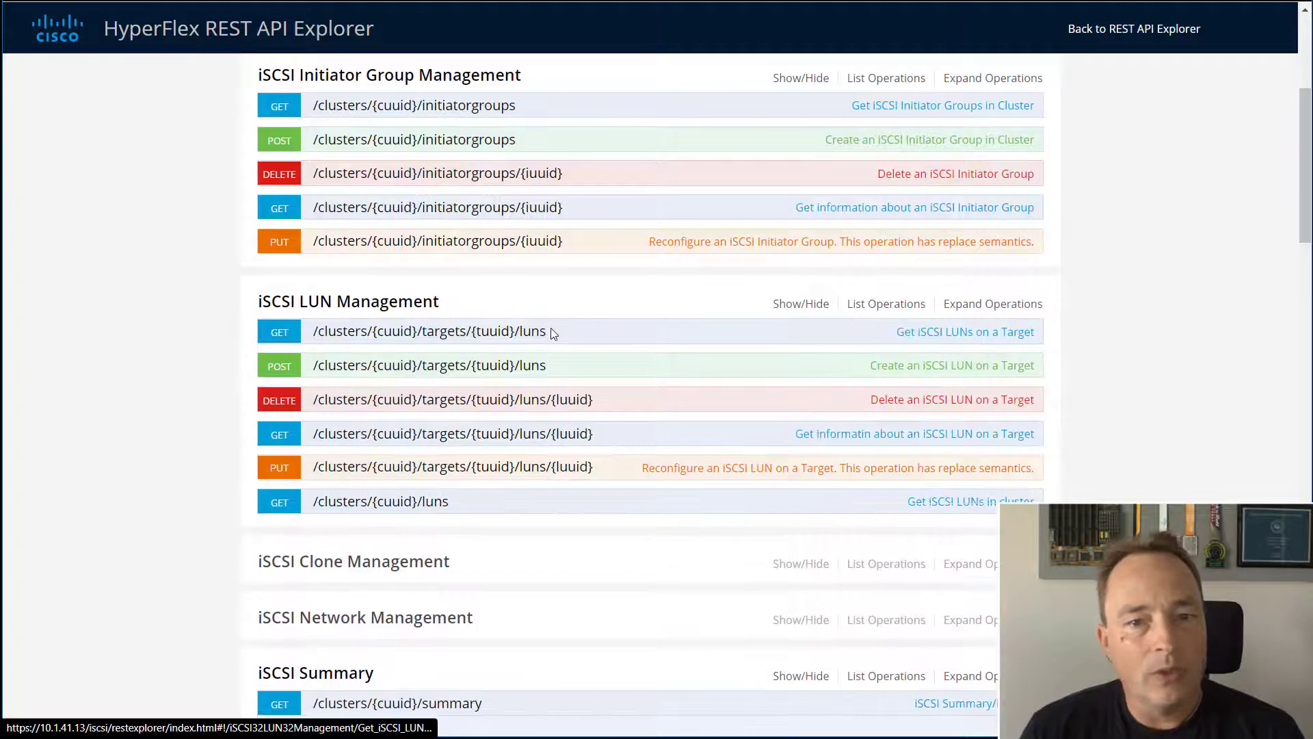
{"action": "left_click", "coordinate": [380, 562]}
{"action": "scroll", "coordinate": [639, 558], "scroll_direction": "down", "scroll_amount": 2}
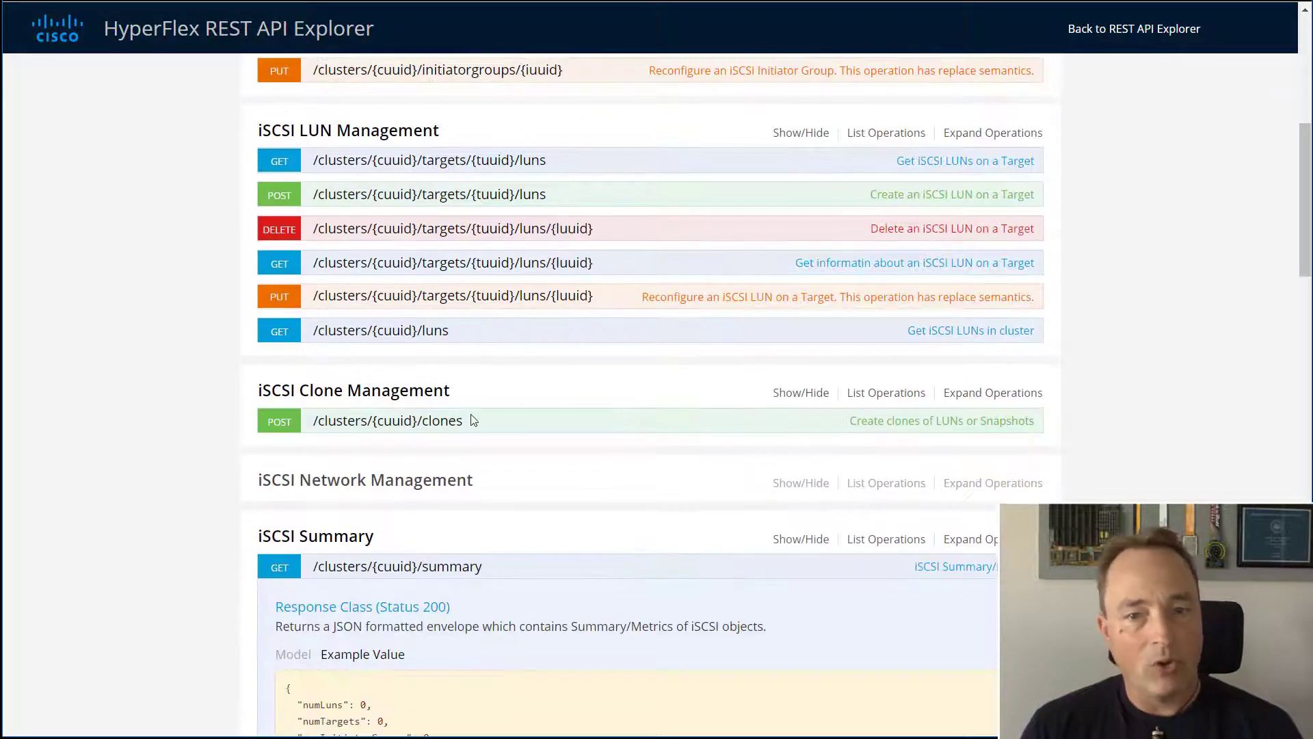
{"action": "left_click", "coordinate": [443, 480]}
{"action": "scroll", "coordinate": [661, 478], "scroll_direction": "down", "scroll_amount": 1}
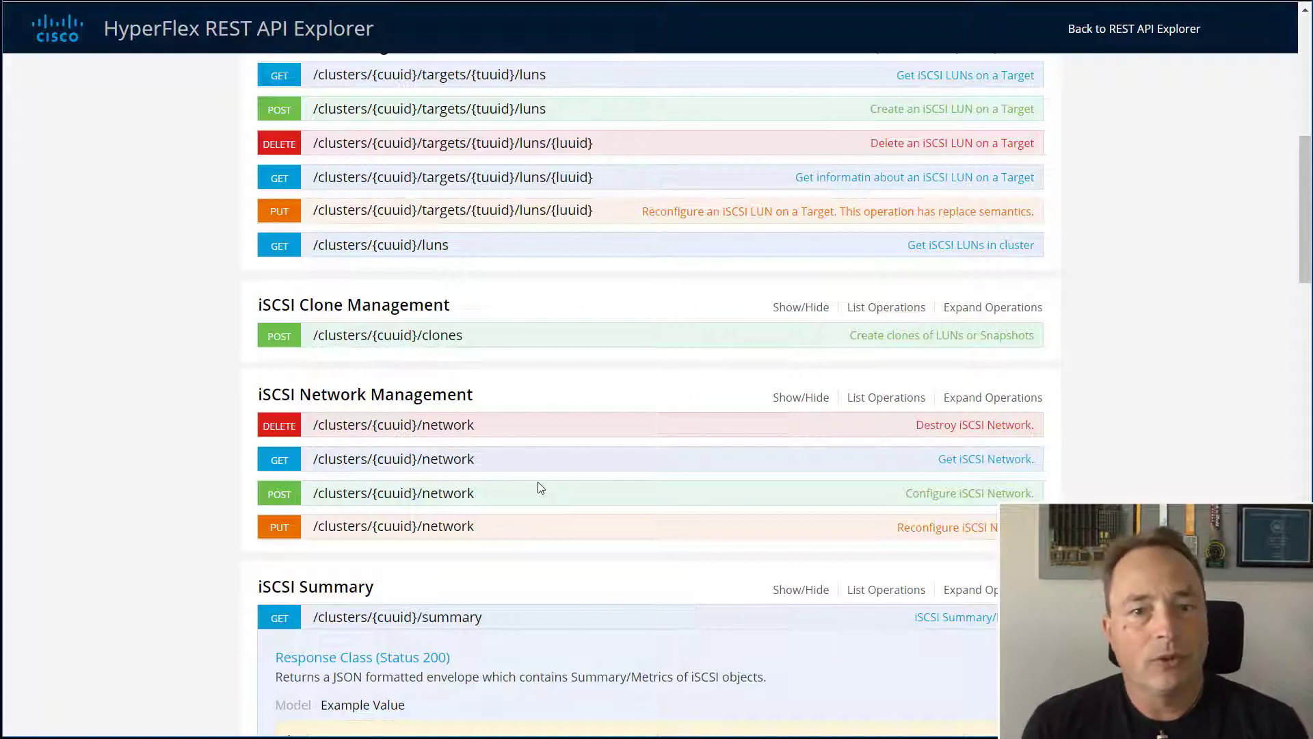
Step: Open the Destroy iSCSI Network operation and fill its Authorization parameter with a saved bearer token
{"action": "left_click", "coordinate": [418, 425]}
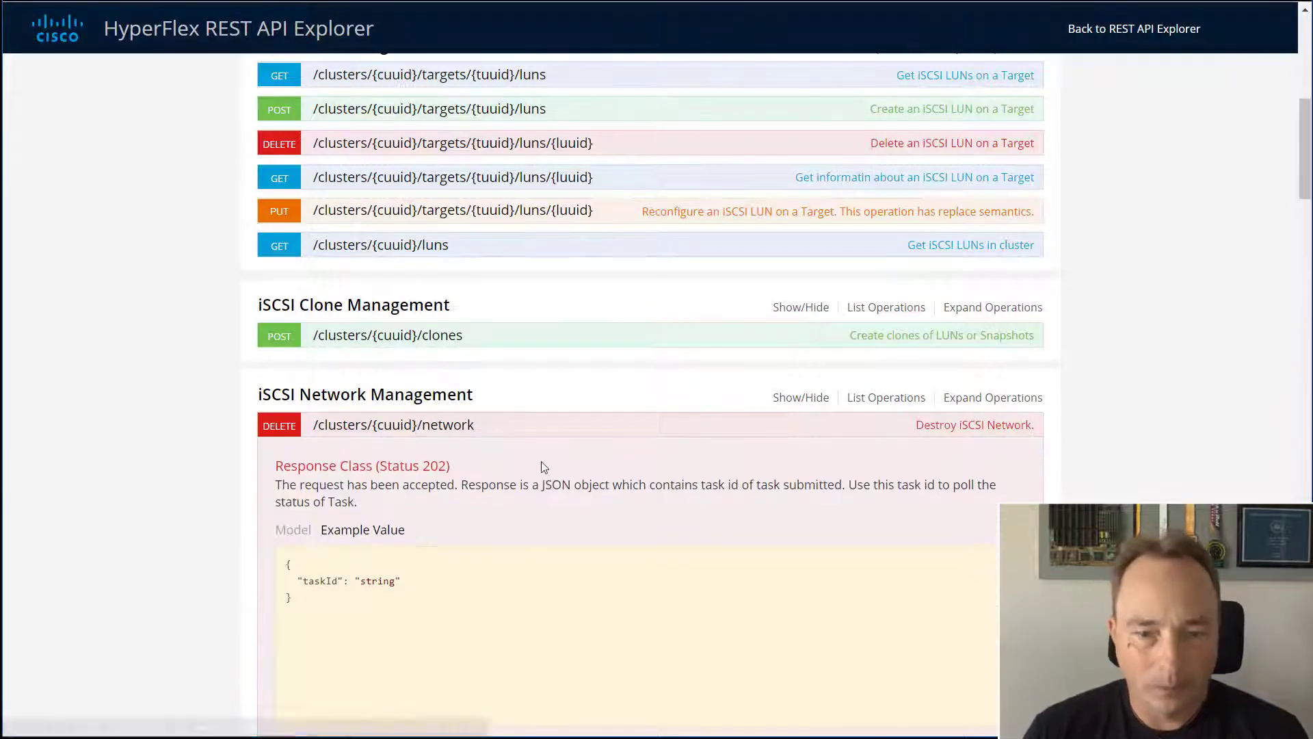
{"action": "scroll", "coordinate": [541, 464], "scroll_direction": "down", "scroll_amount": 7}
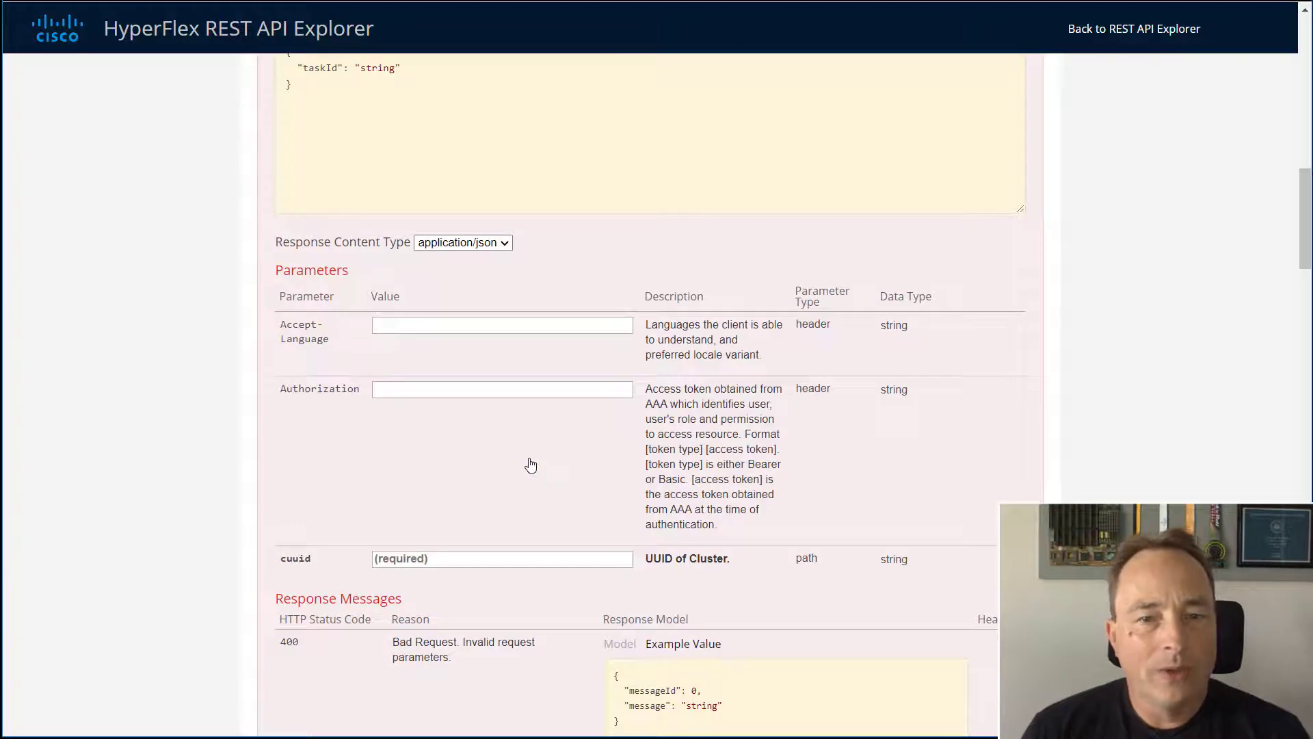
{"action": "scroll", "coordinate": [532, 464], "scroll_direction": "up", "scroll_amount": 3}
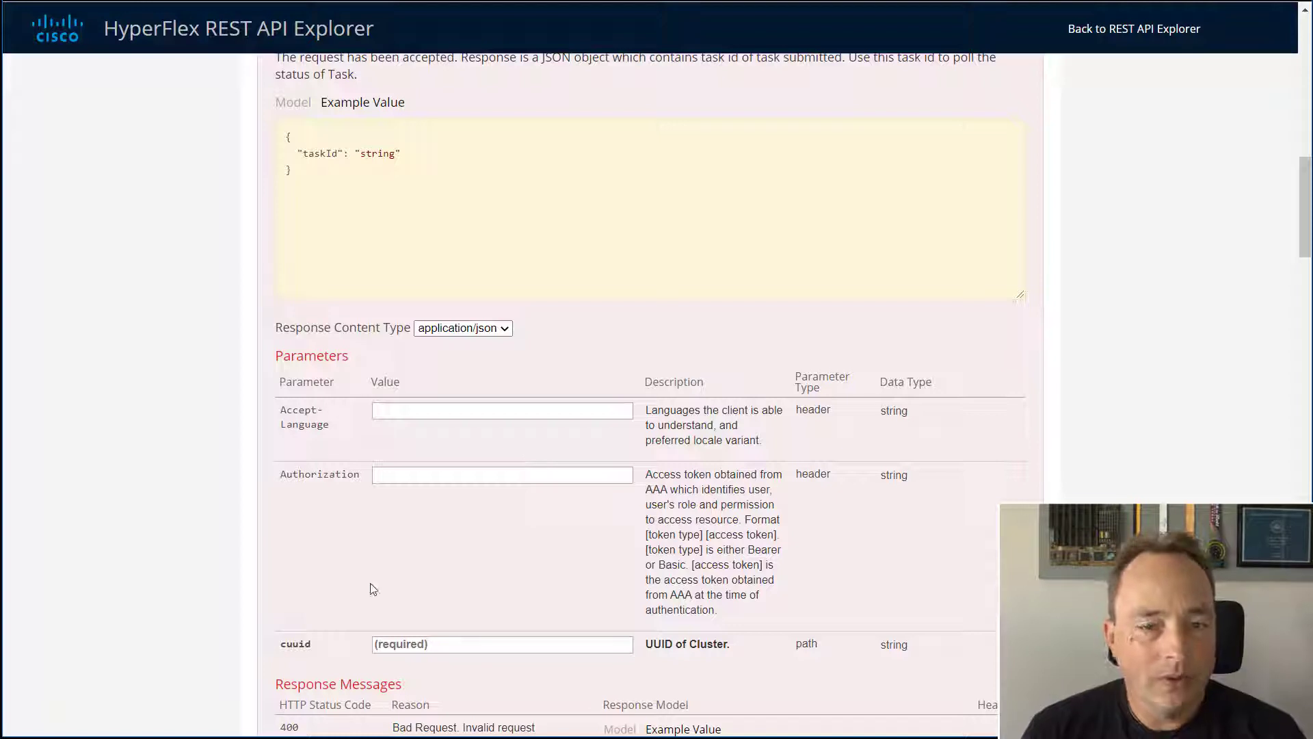
{"action": "left_click", "coordinate": [429, 482]}
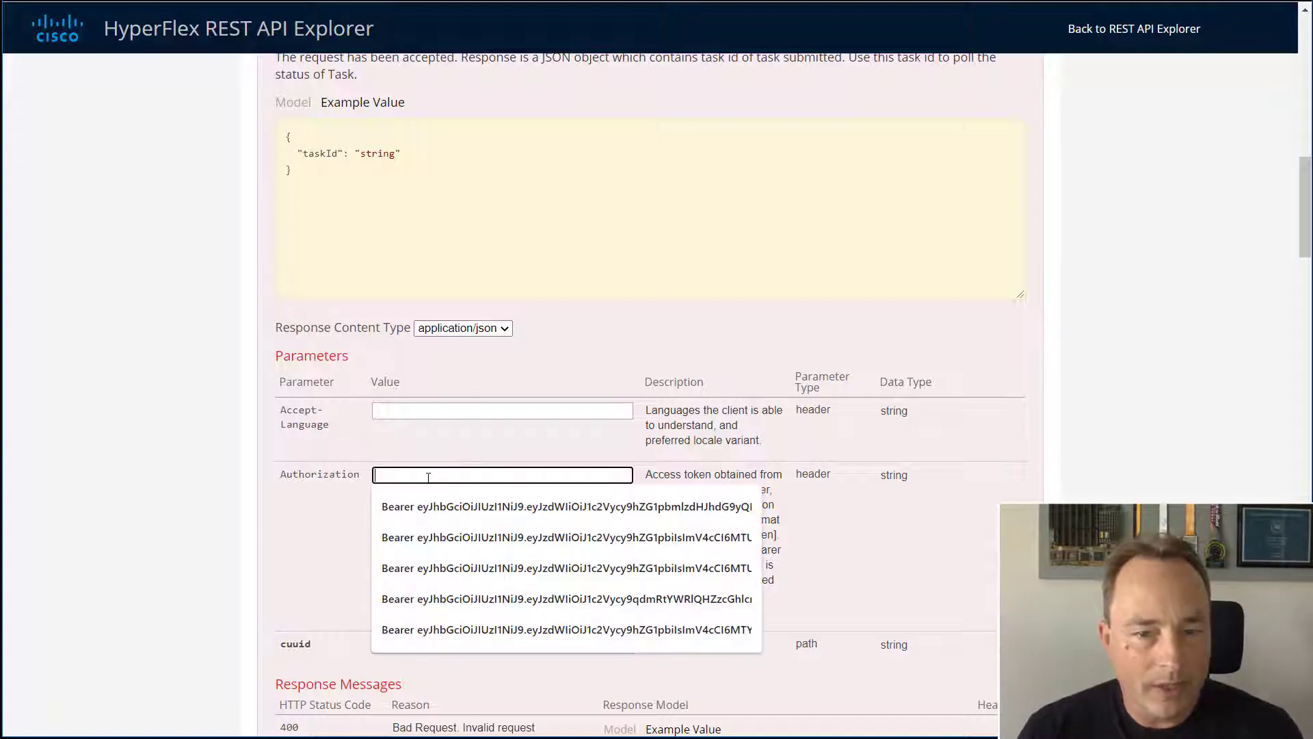
{"action": "key", "text": "Down"}
{"action": "key", "text": "Return"}
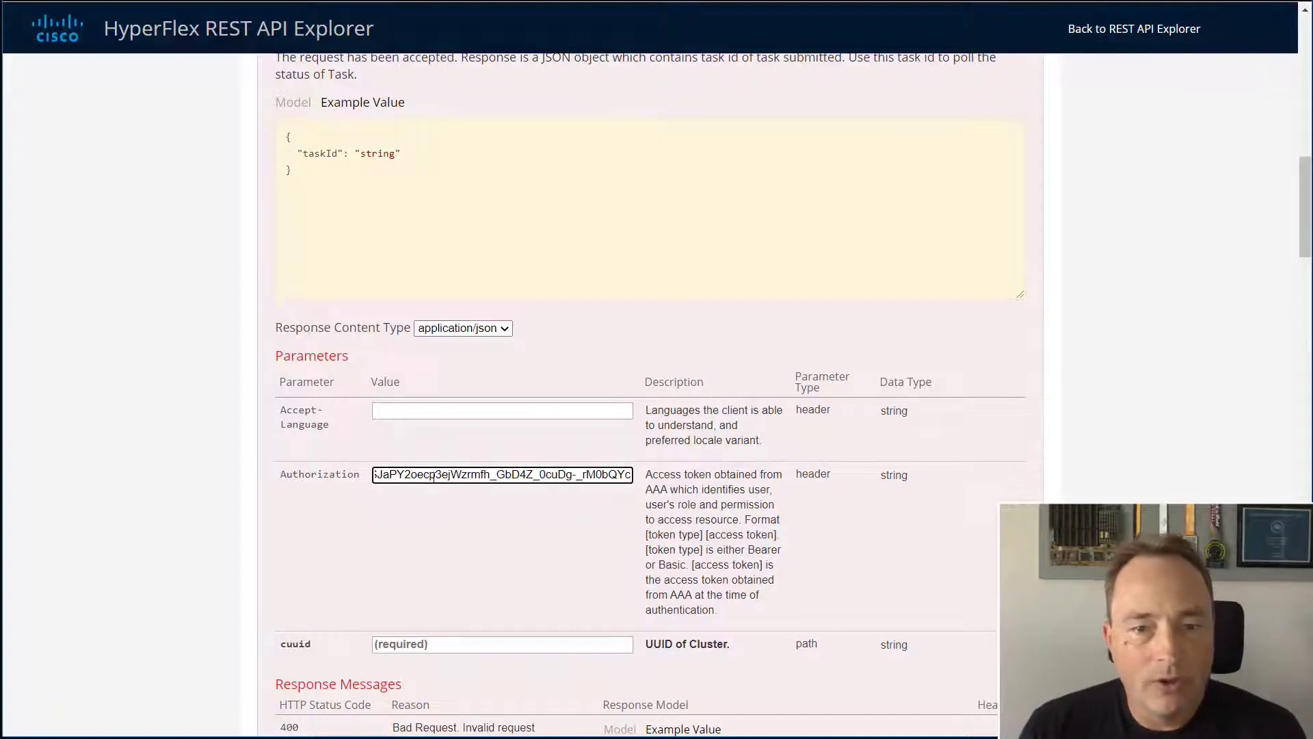
{"action": "scroll", "coordinate": [432, 476], "scroll_direction": "down", "scroll_amount": 3}
{"action": "key", "text": "alt+Tab"}
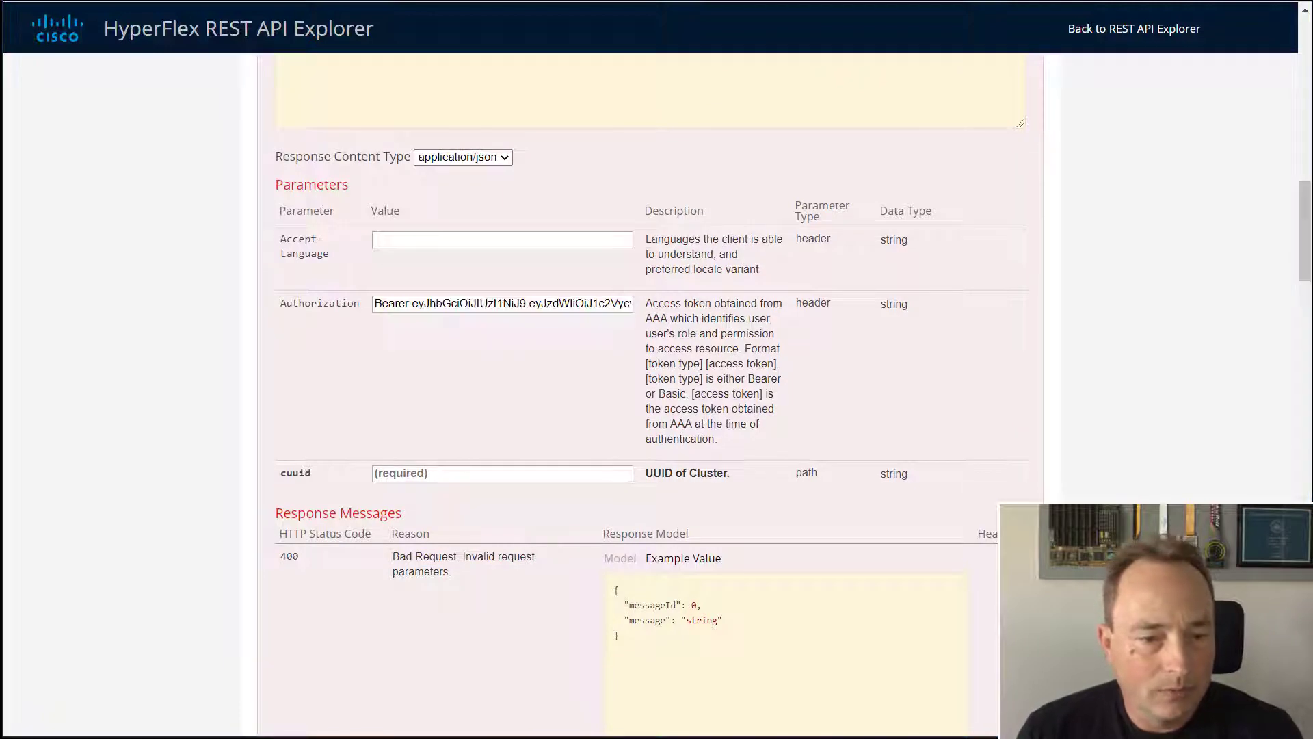
{"action": "left_click", "coordinate": [473, 477]}
{"action": "key", "text": "ctrl+v"}
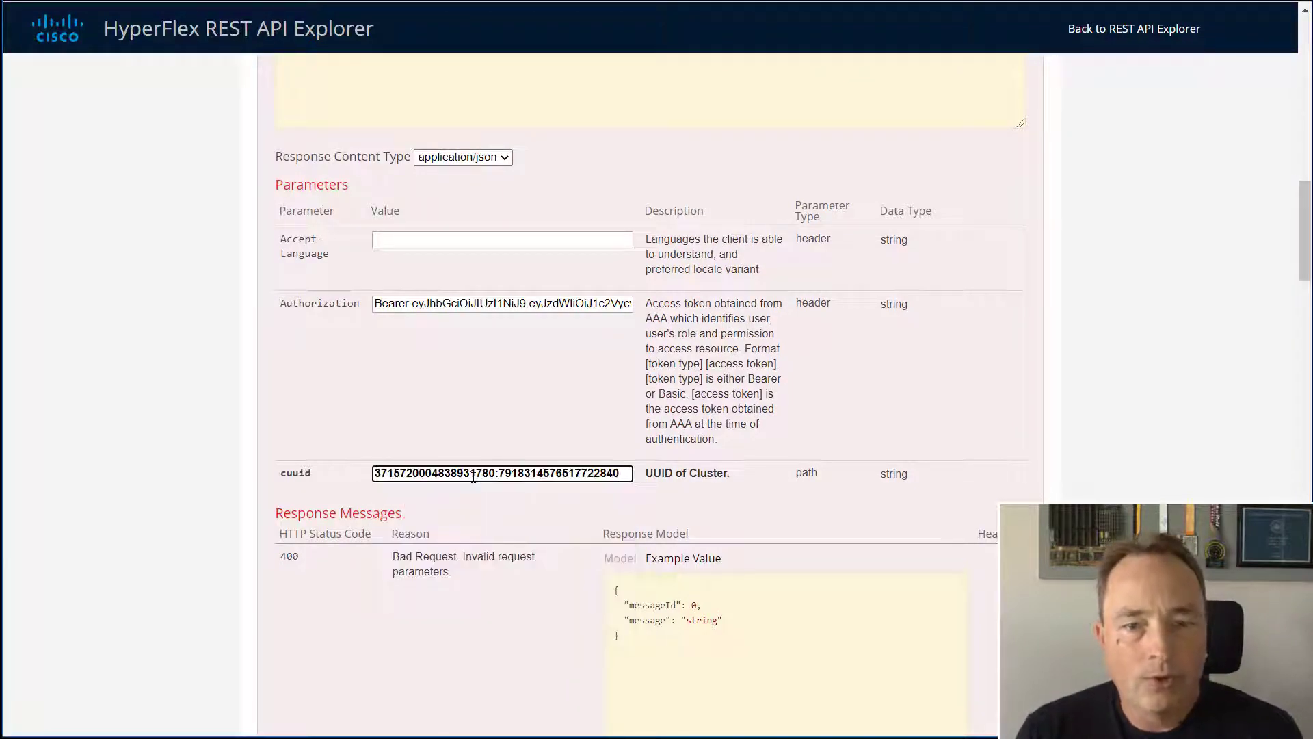
Step: Submit the Destroy iSCSI Network request, review its response, and switch to HyperFlex Connect
{"action": "scroll", "coordinate": [473, 476], "scroll_direction": "down", "scroll_amount": 10}
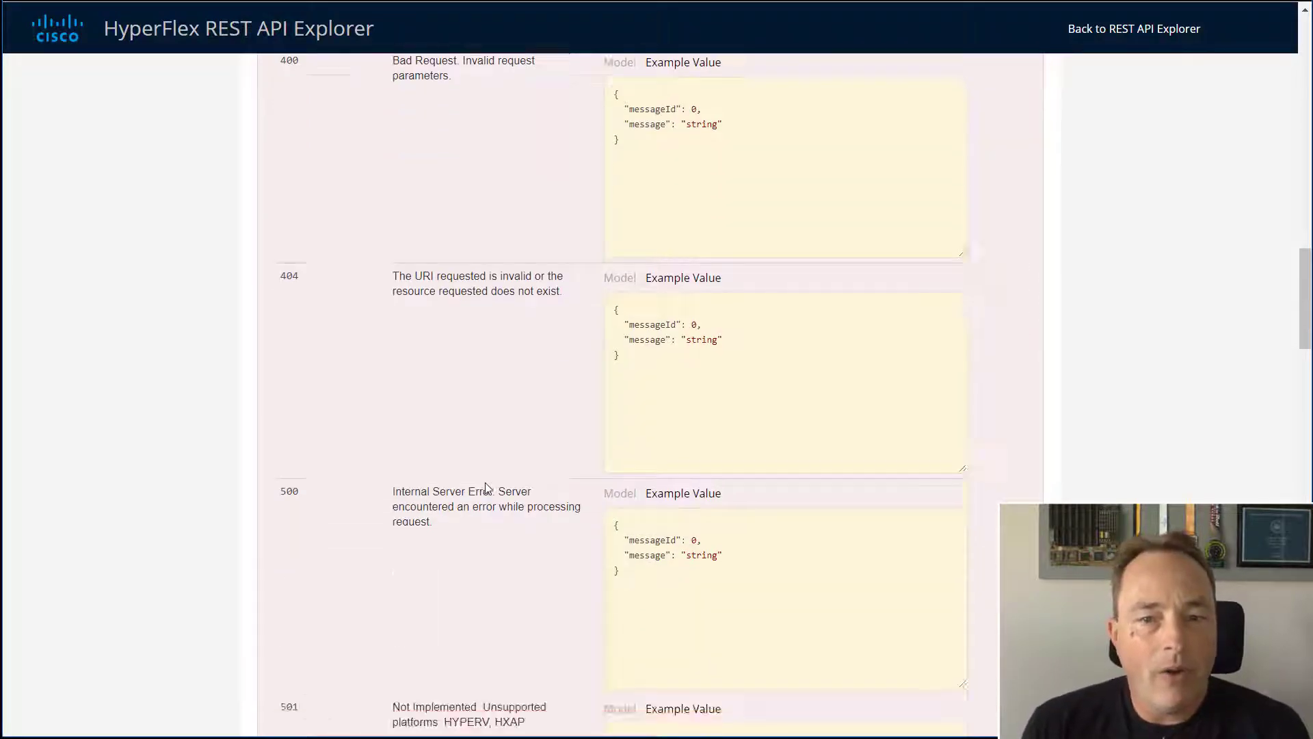
{"action": "scroll", "coordinate": [451, 498], "scroll_direction": "down", "scroll_amount": 5}
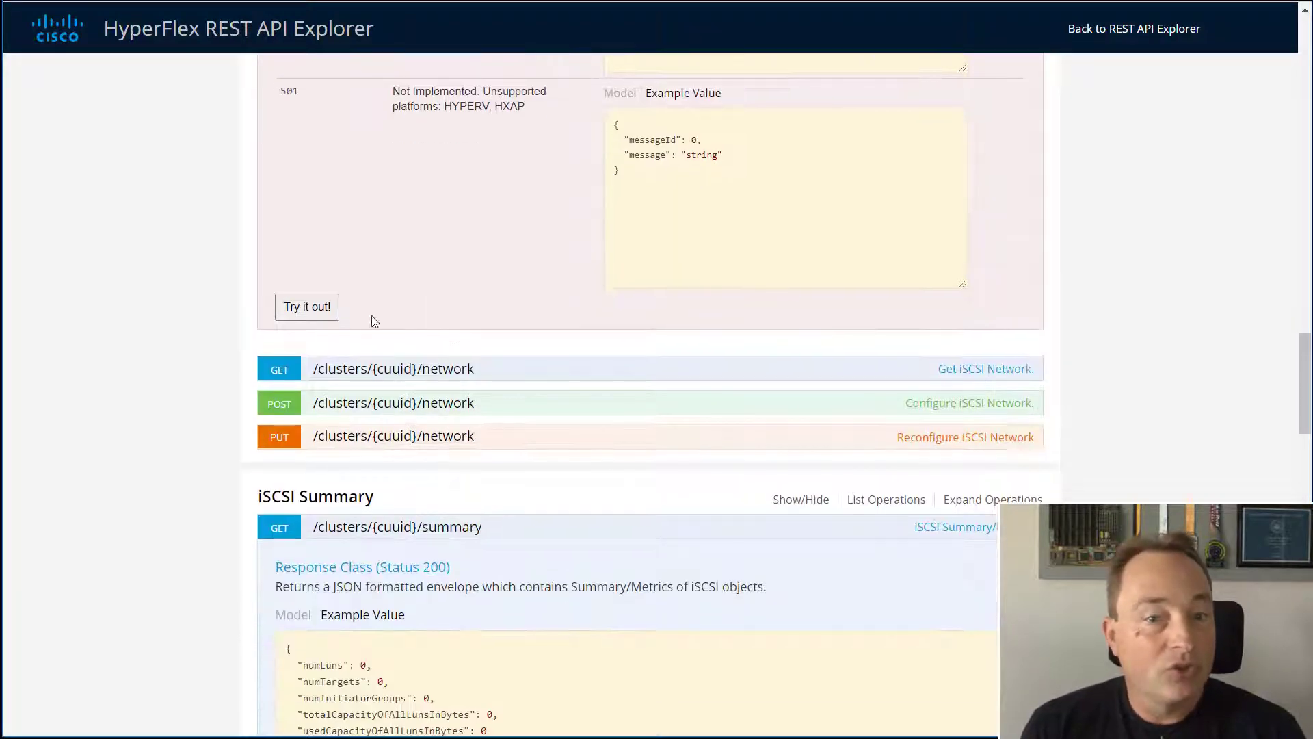
{"action": "left_click", "coordinate": [315, 308]}
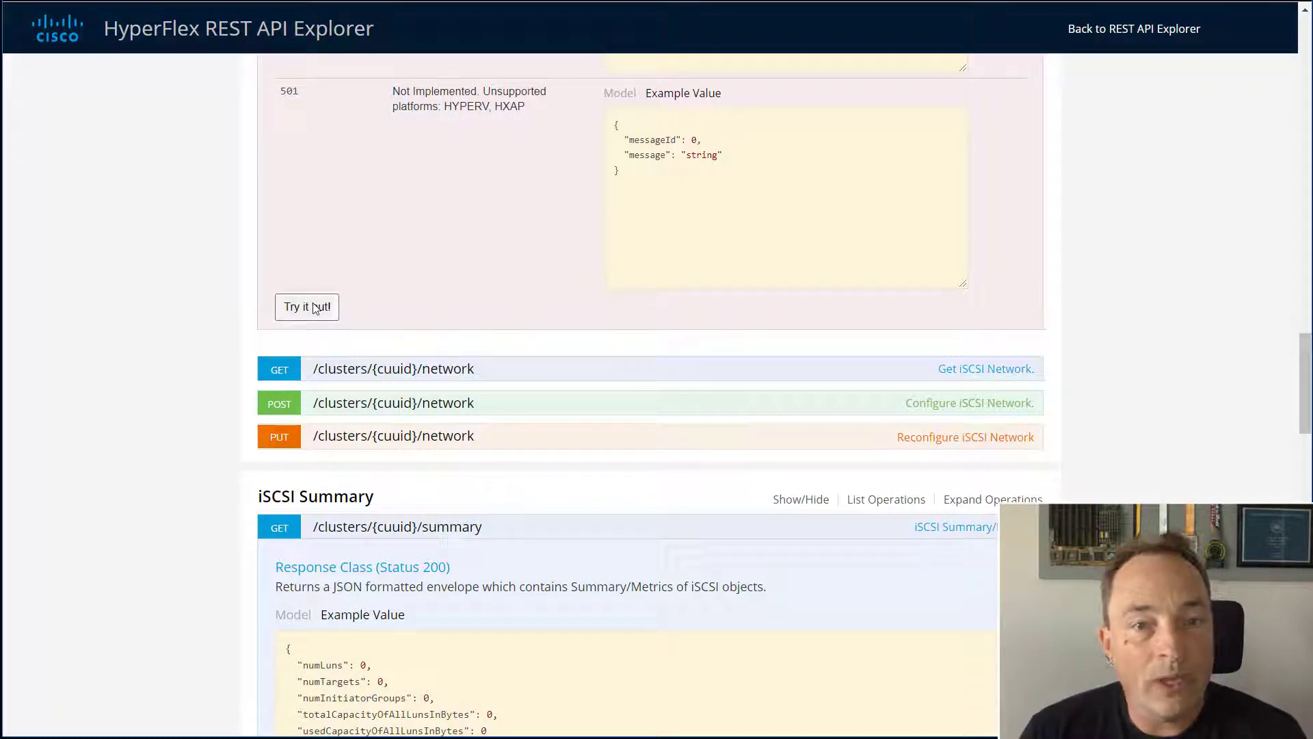
{"action": "scroll", "coordinate": [492, 440], "scroll_direction": "down", "scroll_amount": 3}
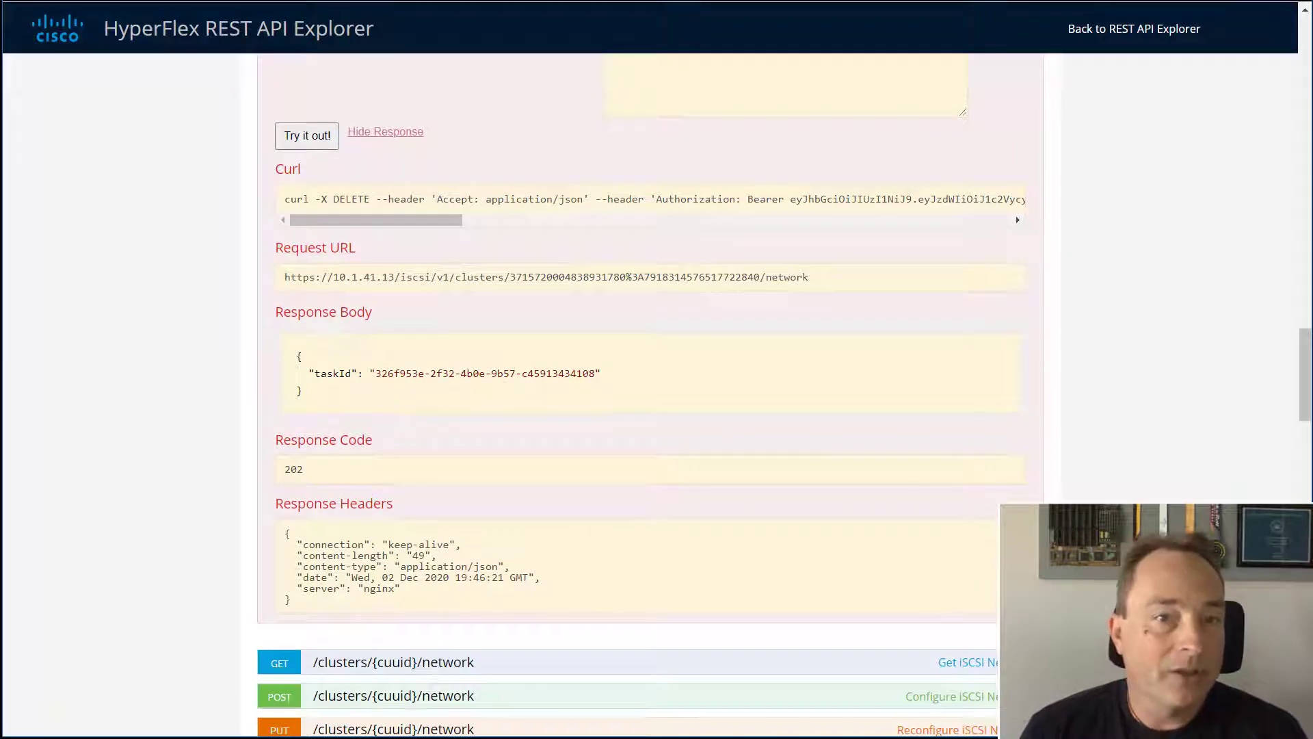
{"action": "key", "text": "ctrl+Tab"}
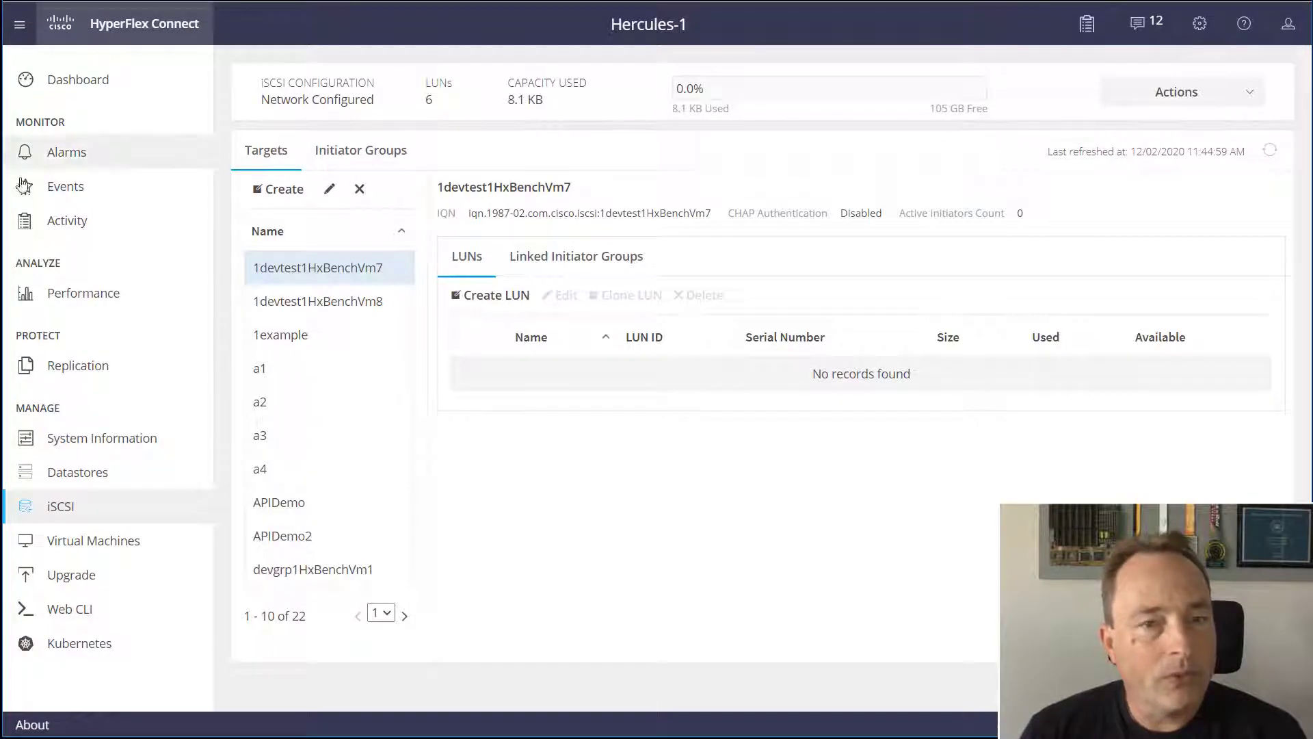
Step: Open the cluster's activity list and refresh it to check the progress of the iSCSI network destroy task
{"action": "left_click", "coordinate": [62, 221]}
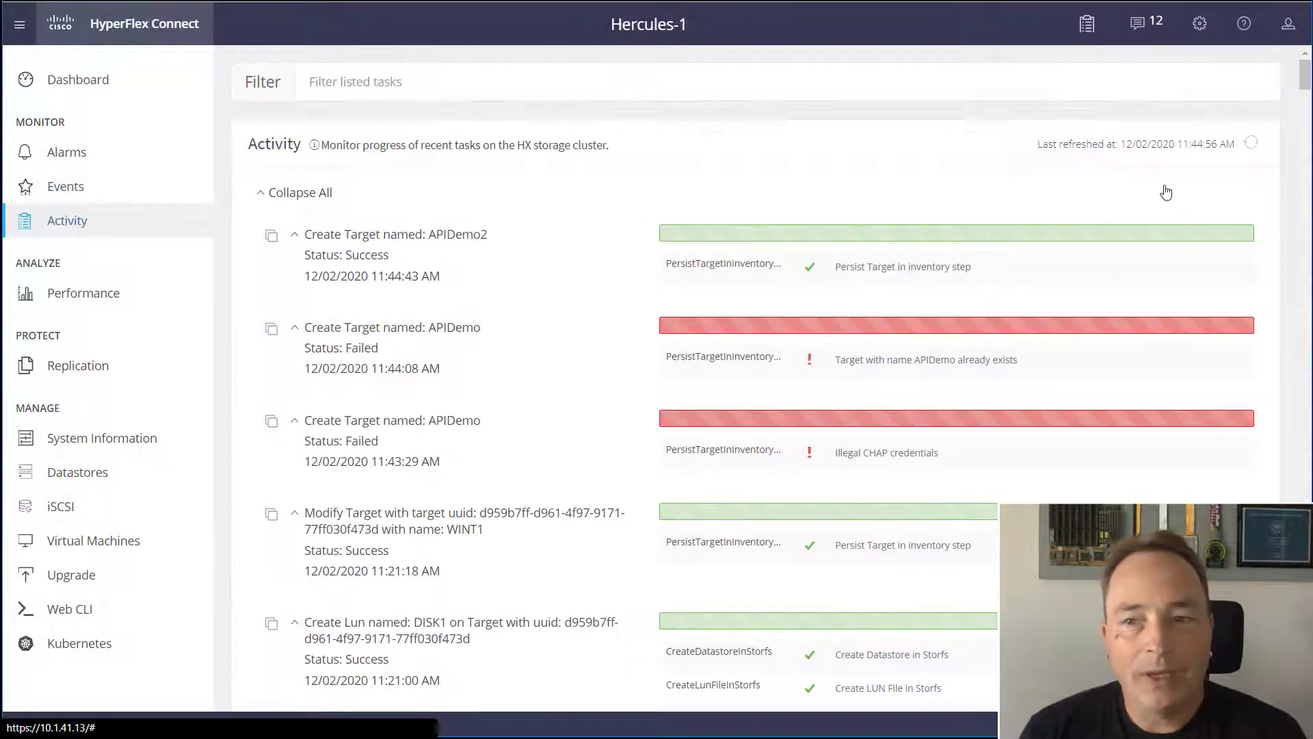
{"action": "left_click", "coordinate": [1252, 145]}
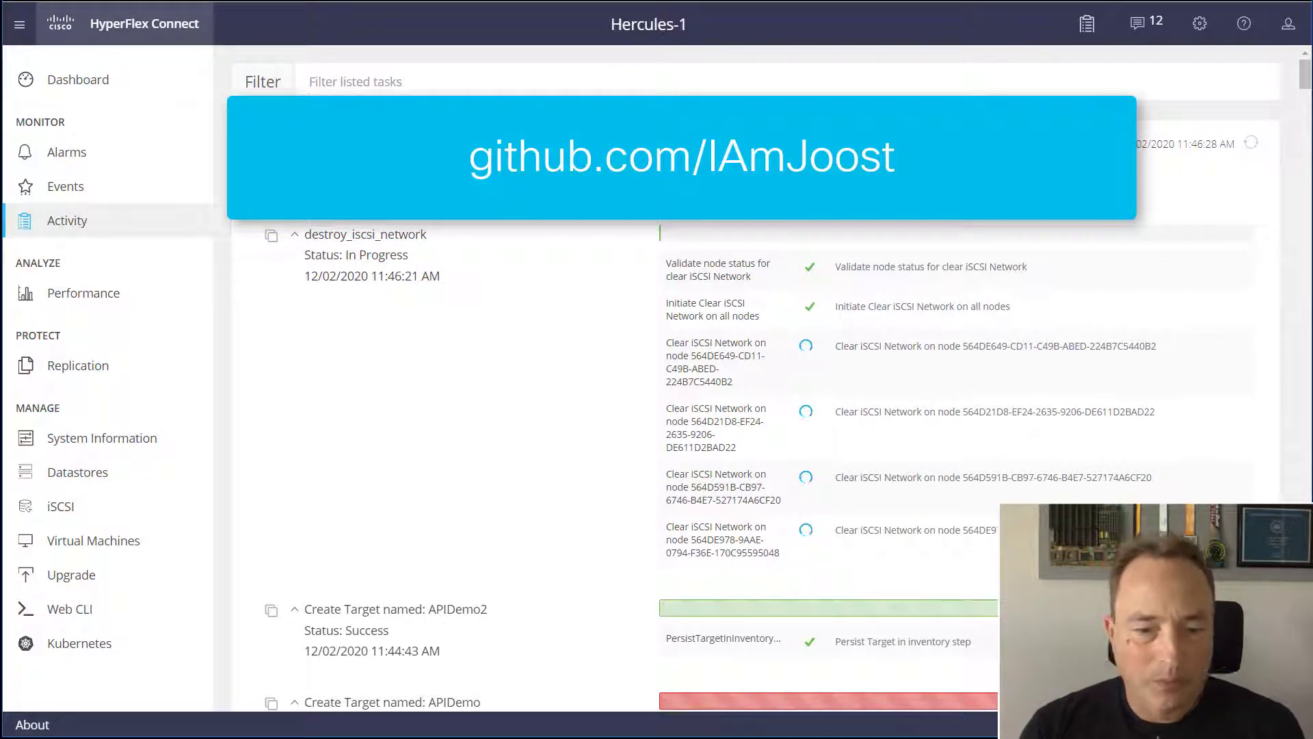
Step: Switch to Postman and set the HXCIP variable's current value to 10.1.41.13 in the HyperFlex iSCSI management APIs collection
{"action": "key", "text": "alt+Tab"}
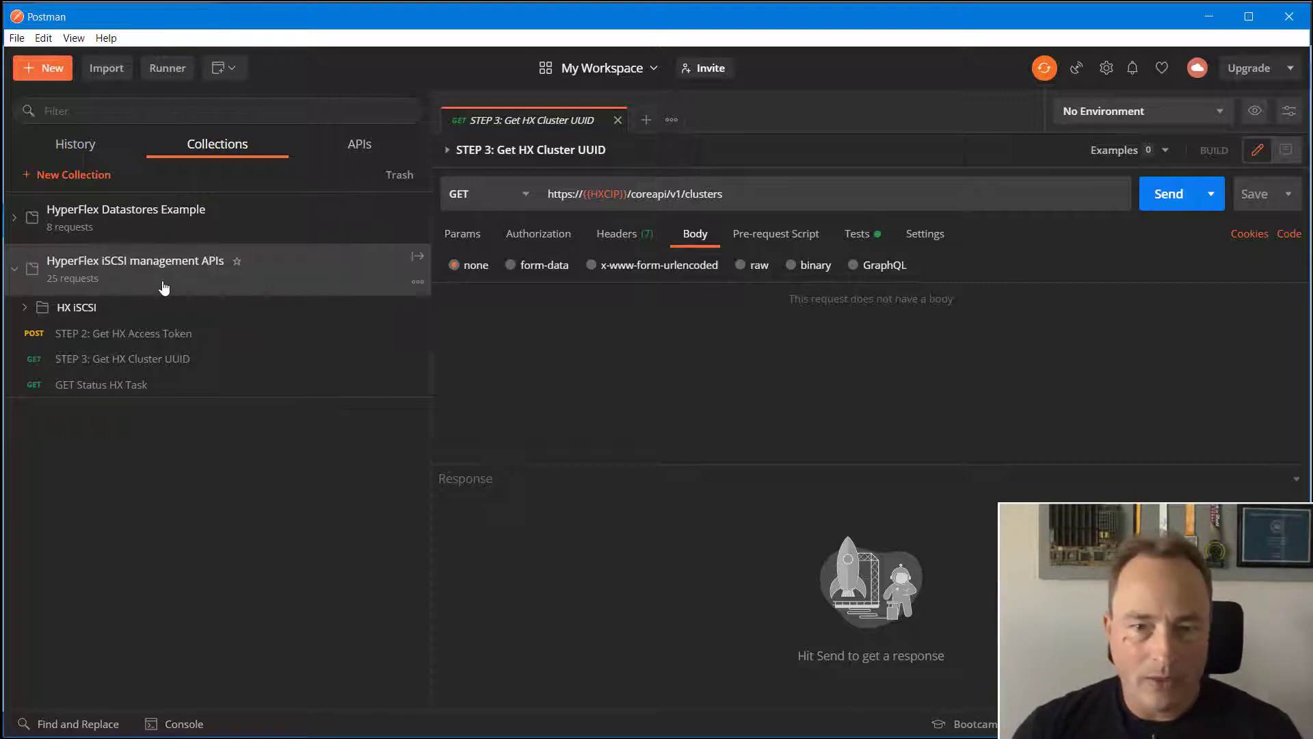
{"action": "left_click", "coordinate": [417, 283]}
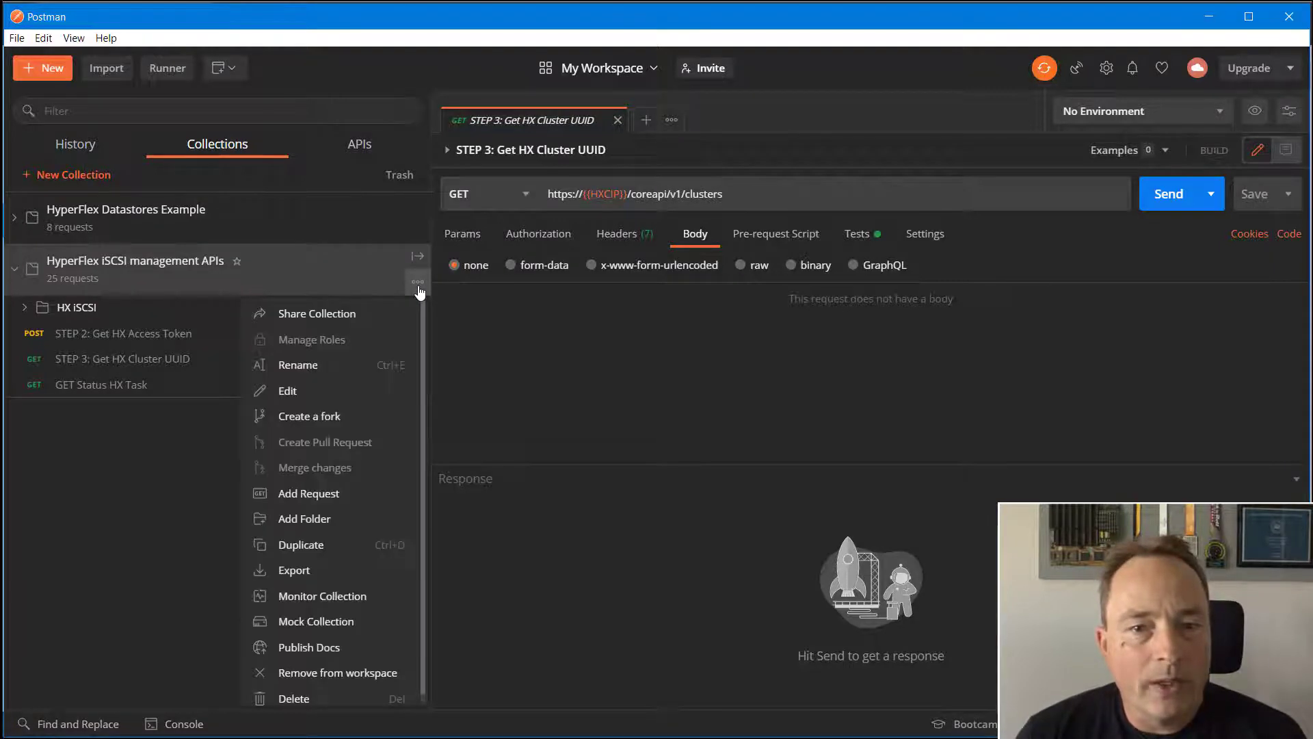
{"action": "left_click", "coordinate": [320, 398]}
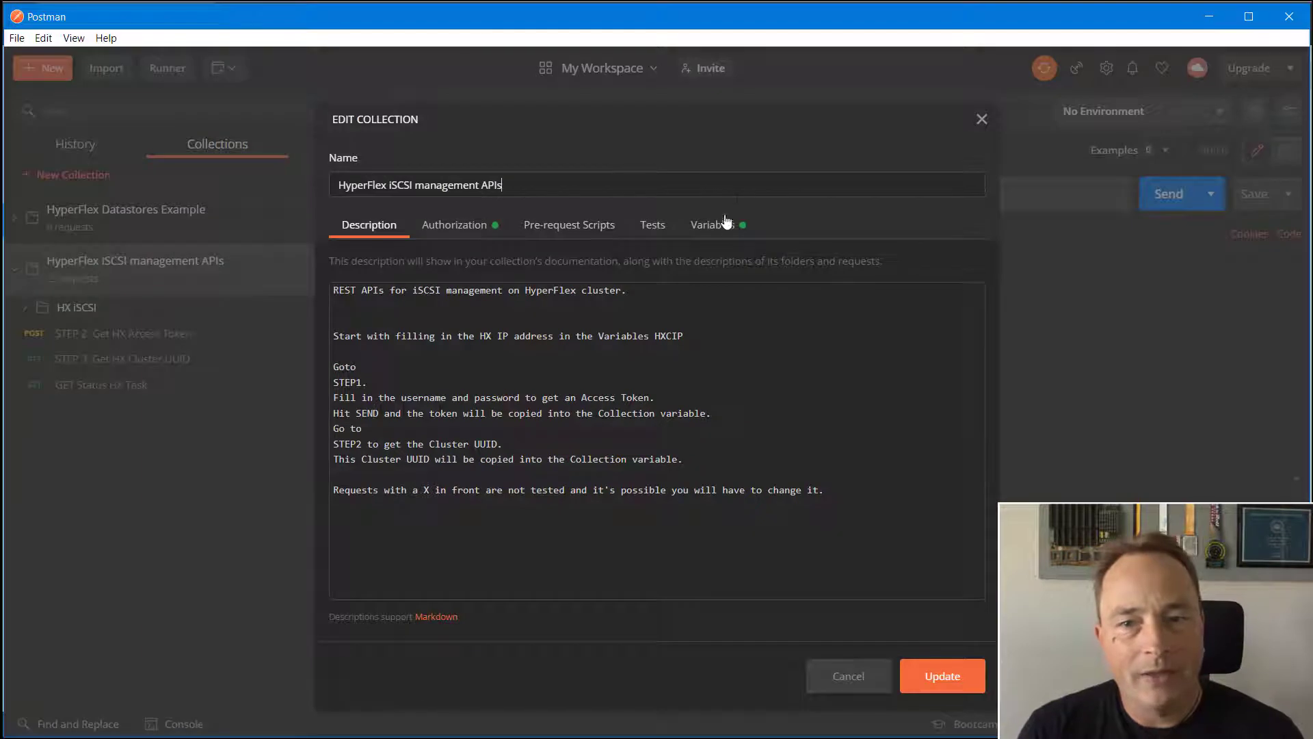
{"action": "left_click", "coordinate": [711, 224]}
{"action": "left_click", "coordinate": [733, 321]}
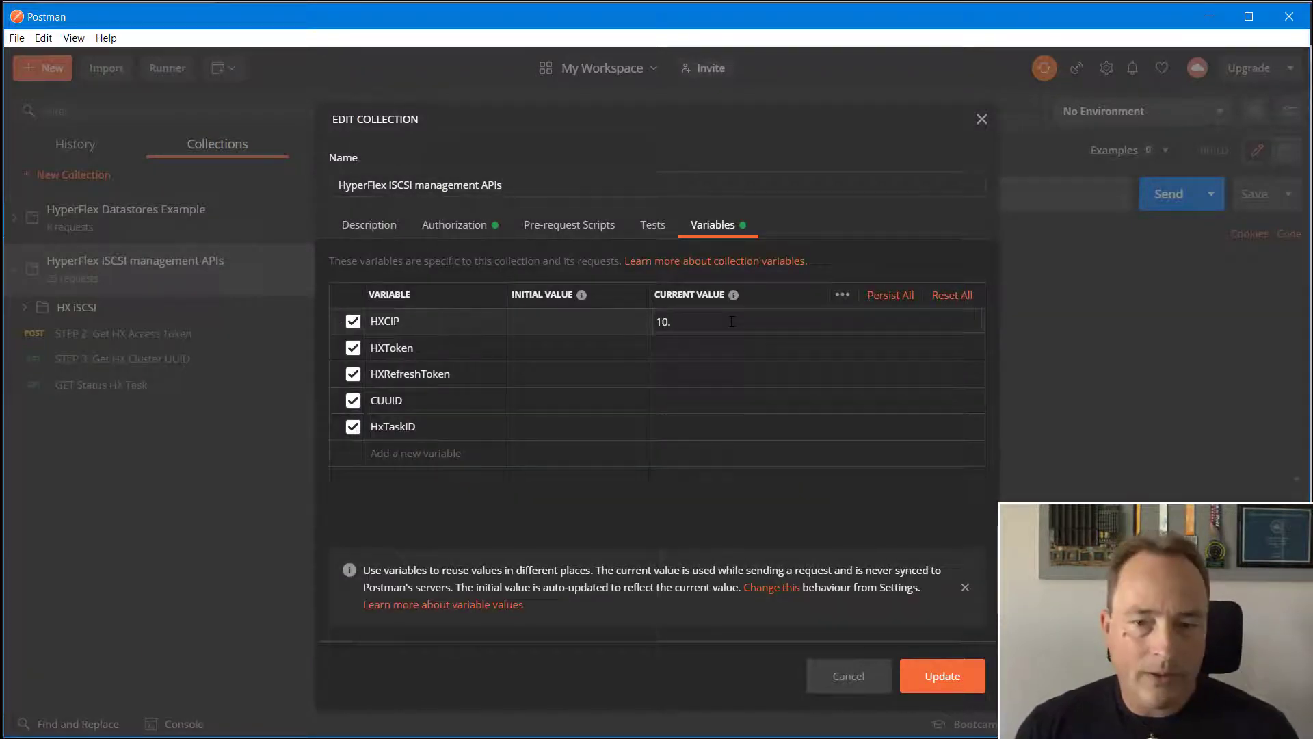
{"action": "type", "text": "10.1."}
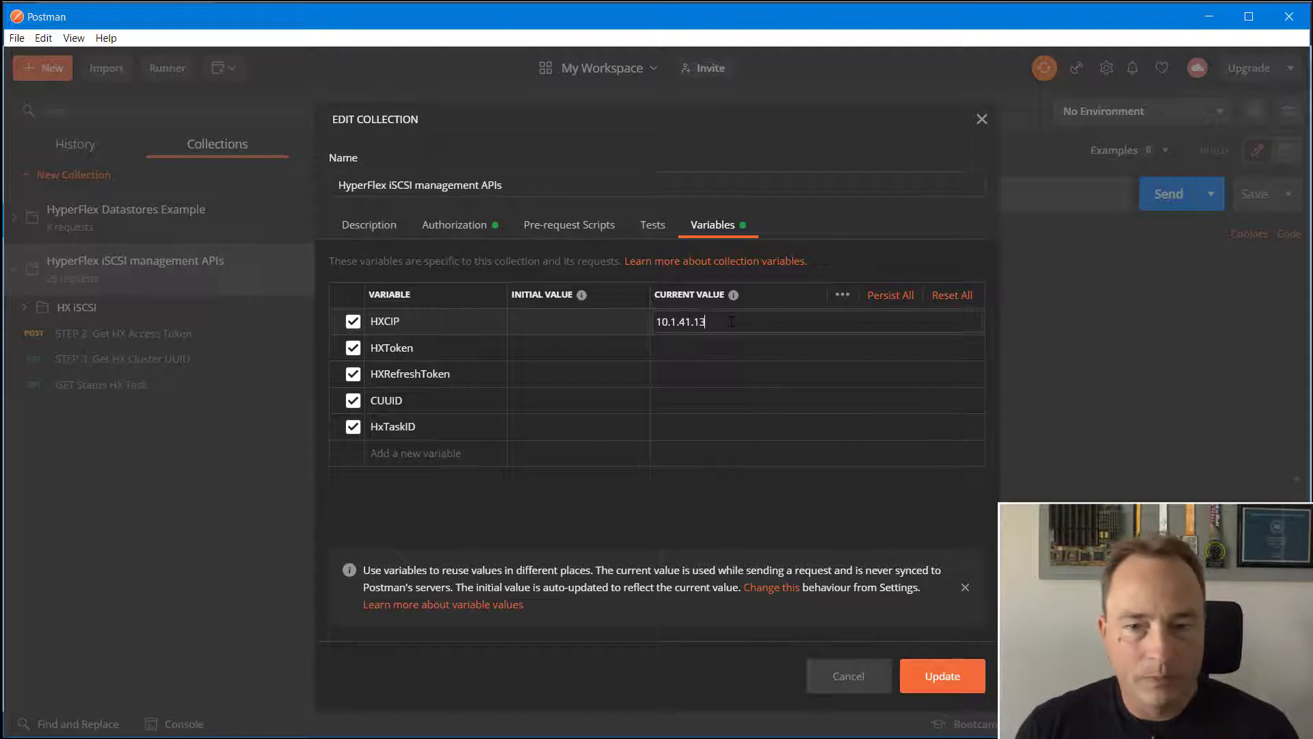
{"action": "type", "text": "41.13"}
{"action": "left_click", "coordinate": [942, 676]}
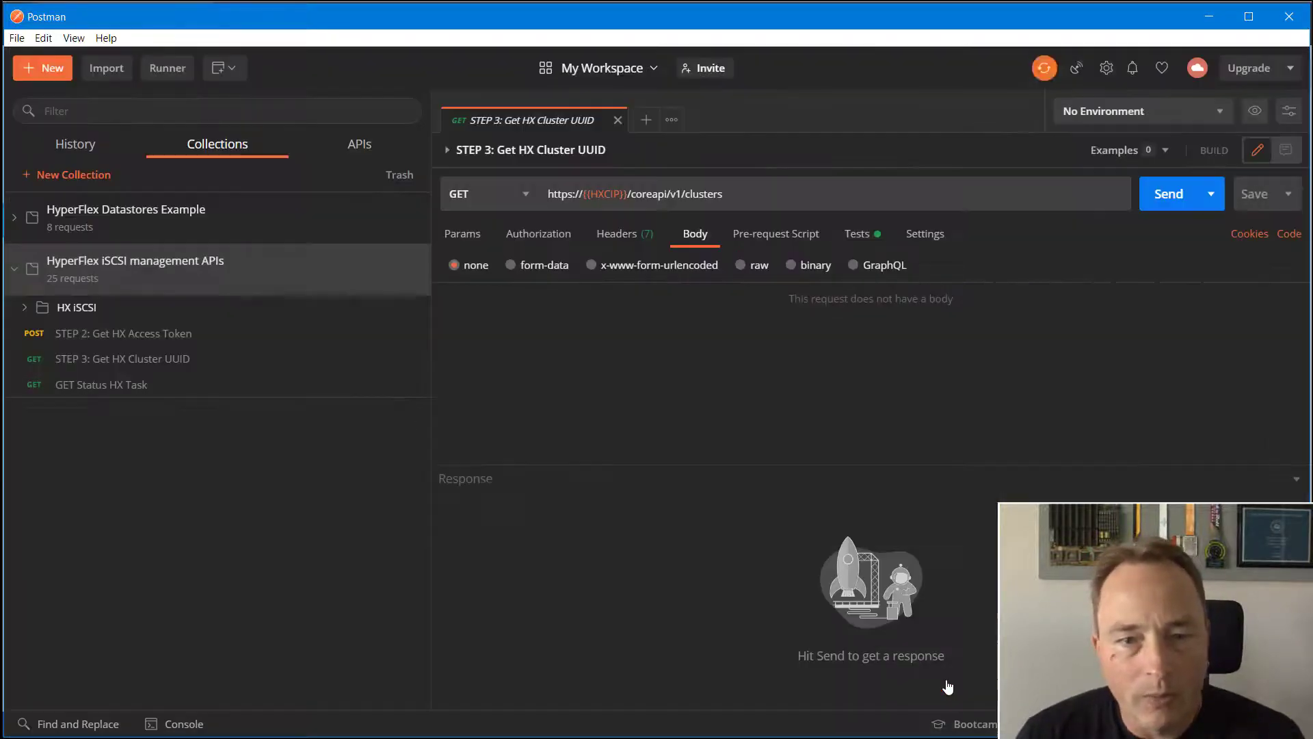
Step: Check the credentials body of STEP 2: Get HX Access Token, and send it followed by STEP 3: Get HX Cluster UUID
{"action": "left_click", "coordinate": [140, 341]}
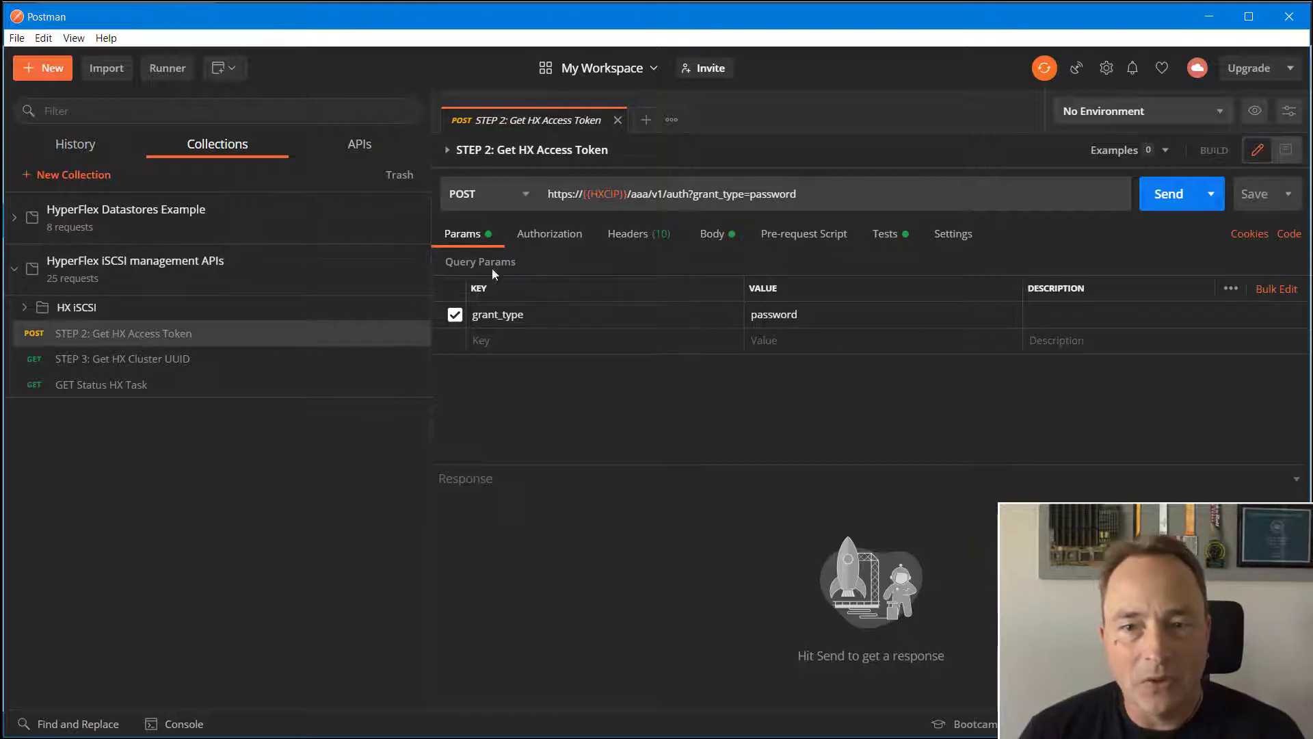
{"action": "left_click", "coordinate": [708, 234]}
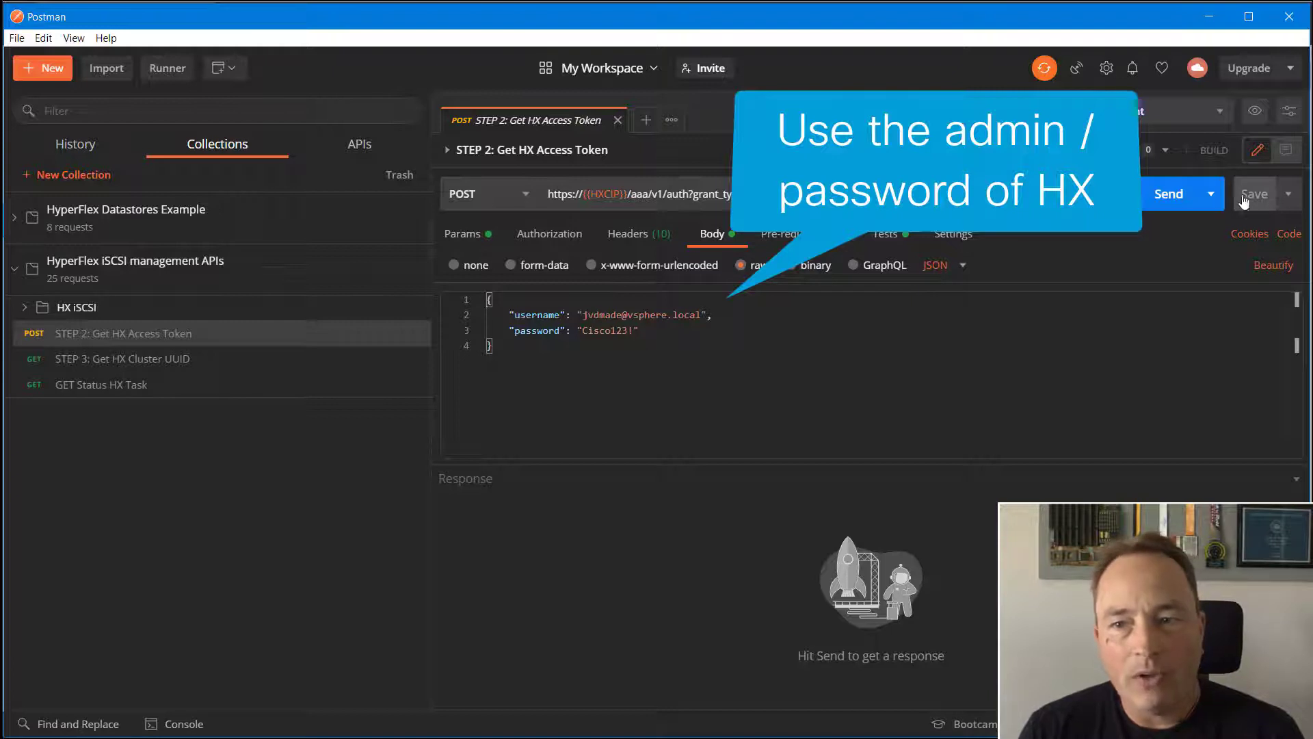
{"action": "left_click", "coordinate": [1168, 194]}
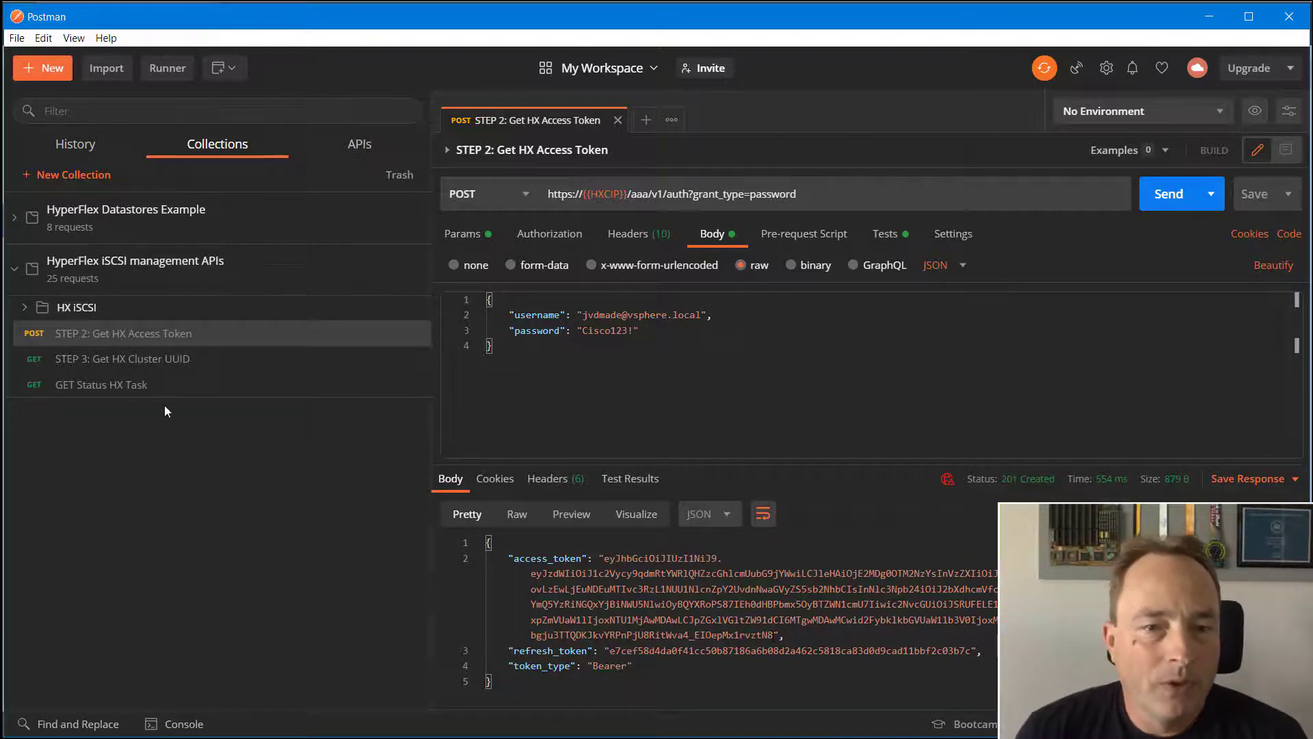
{"action": "left_click", "coordinate": [147, 358]}
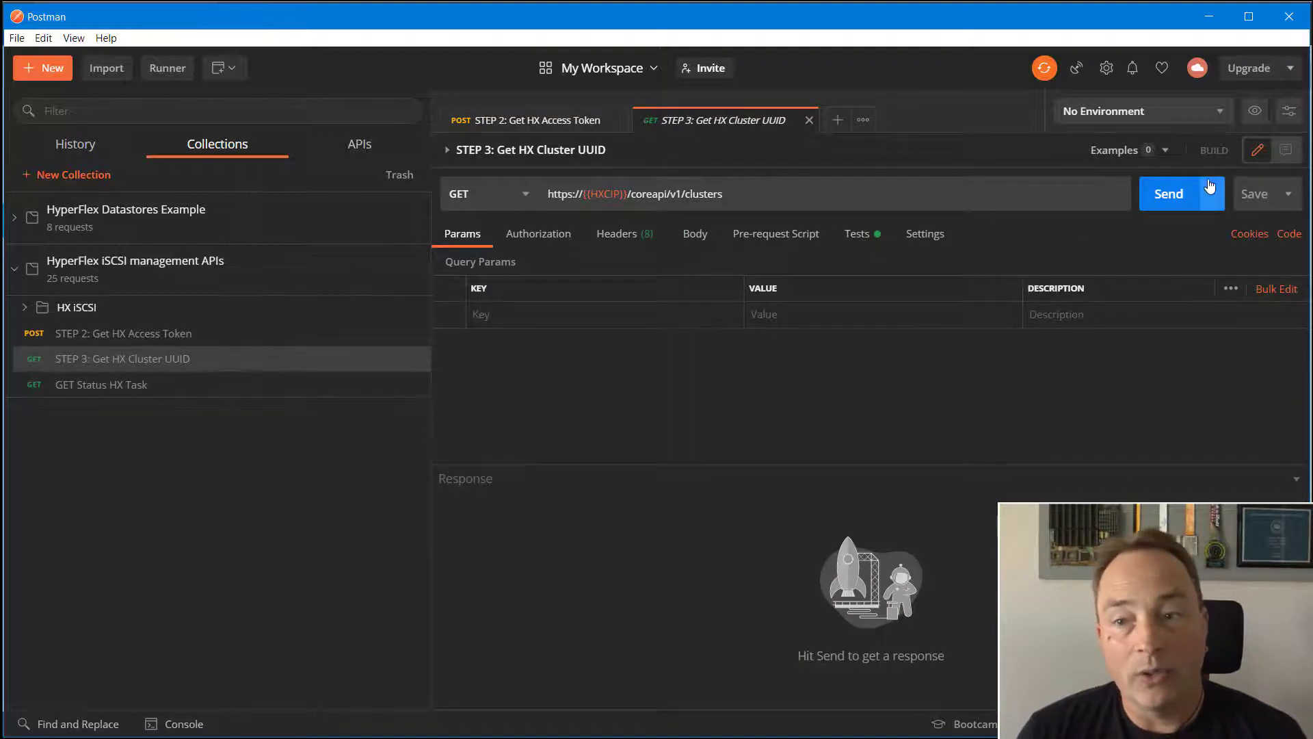
{"action": "left_click", "coordinate": [1170, 195]}
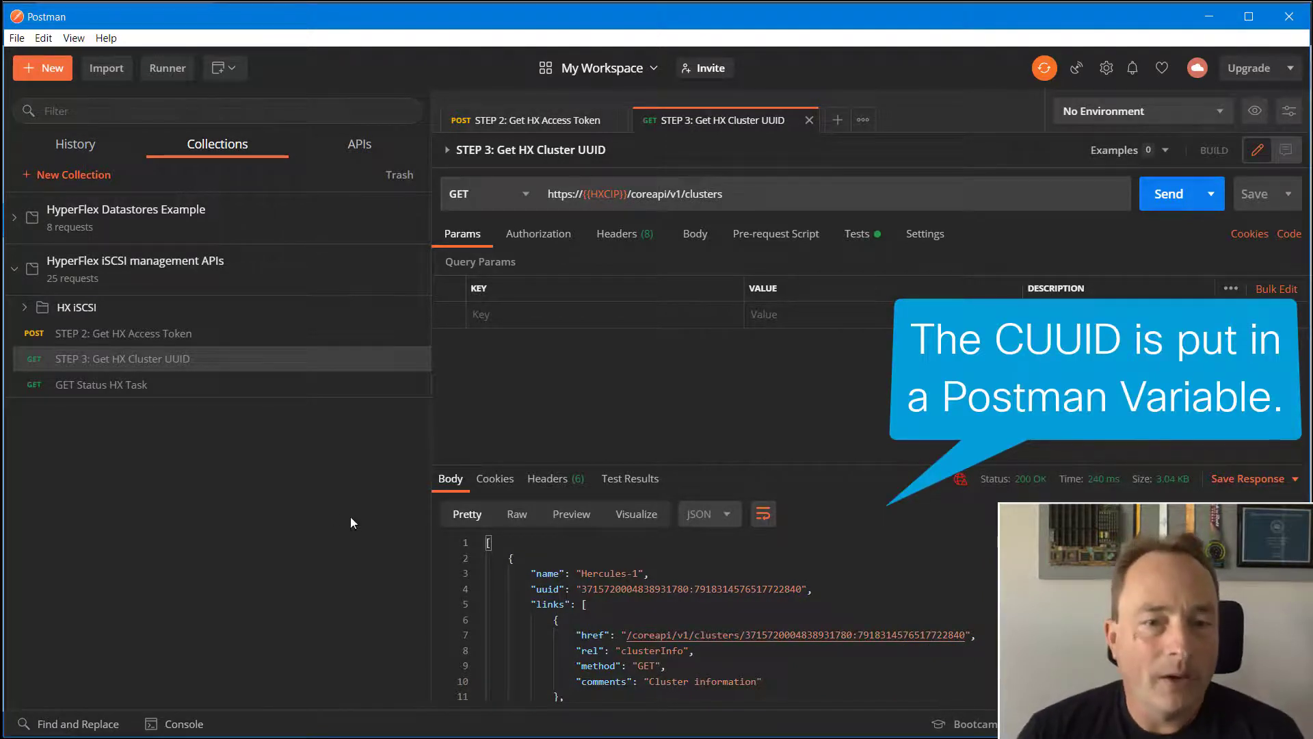
Step: Send the Get iSCSI Targets in Cluster request from the HX iSCSI Targets folder and review the returned targets
{"action": "left_click", "coordinate": [26, 308]}
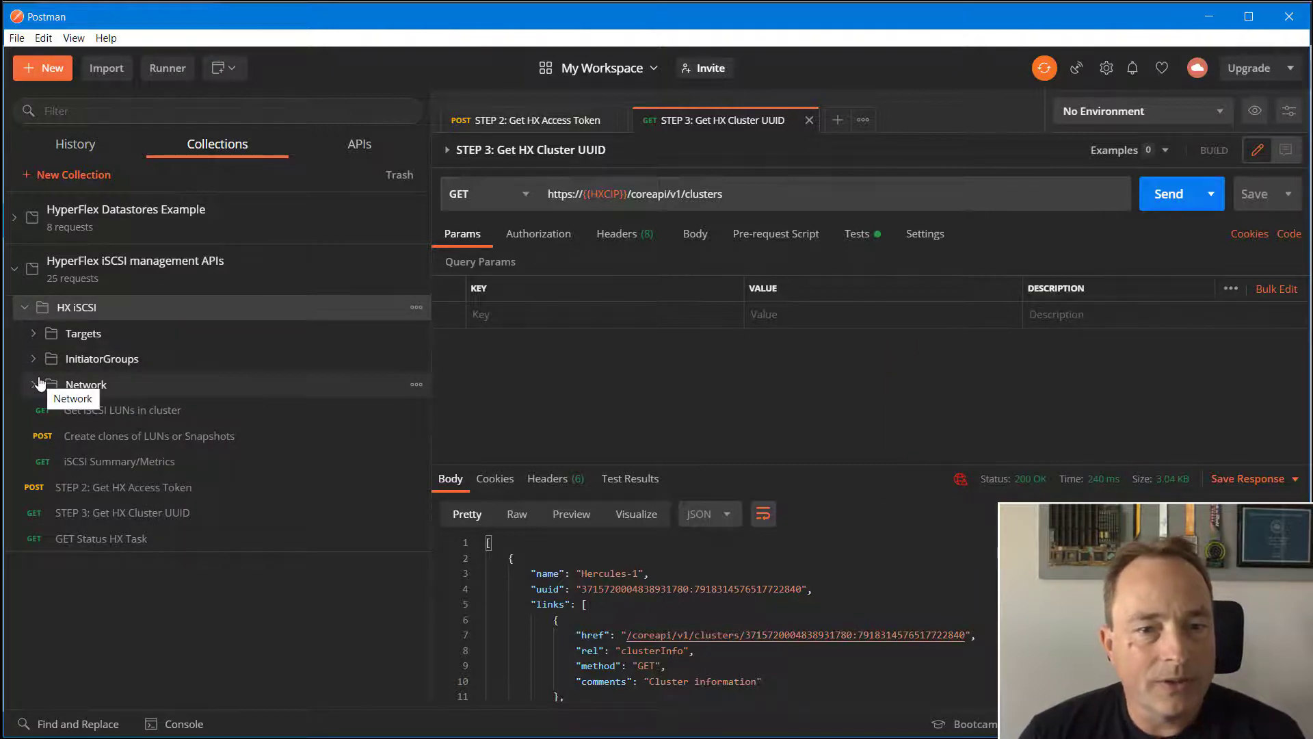
{"action": "left_click", "coordinate": [35, 335]}
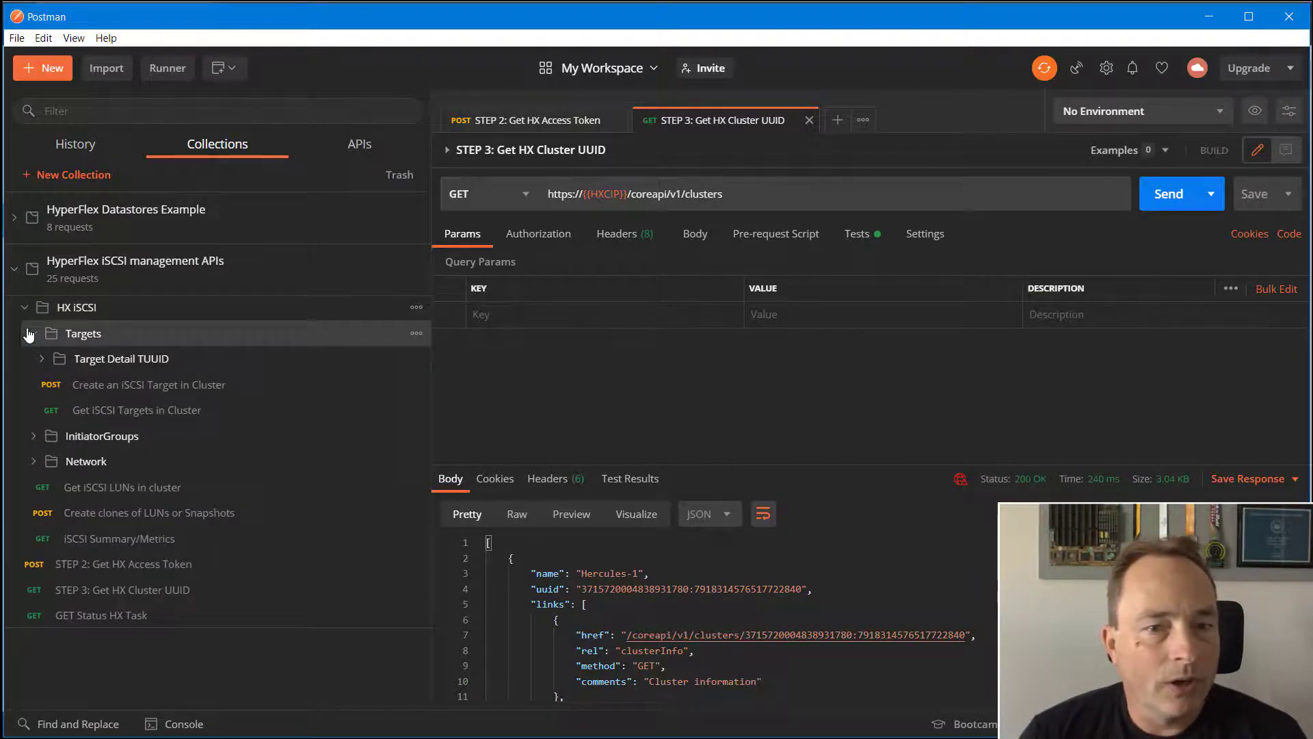
{"action": "left_click", "coordinate": [116, 409]}
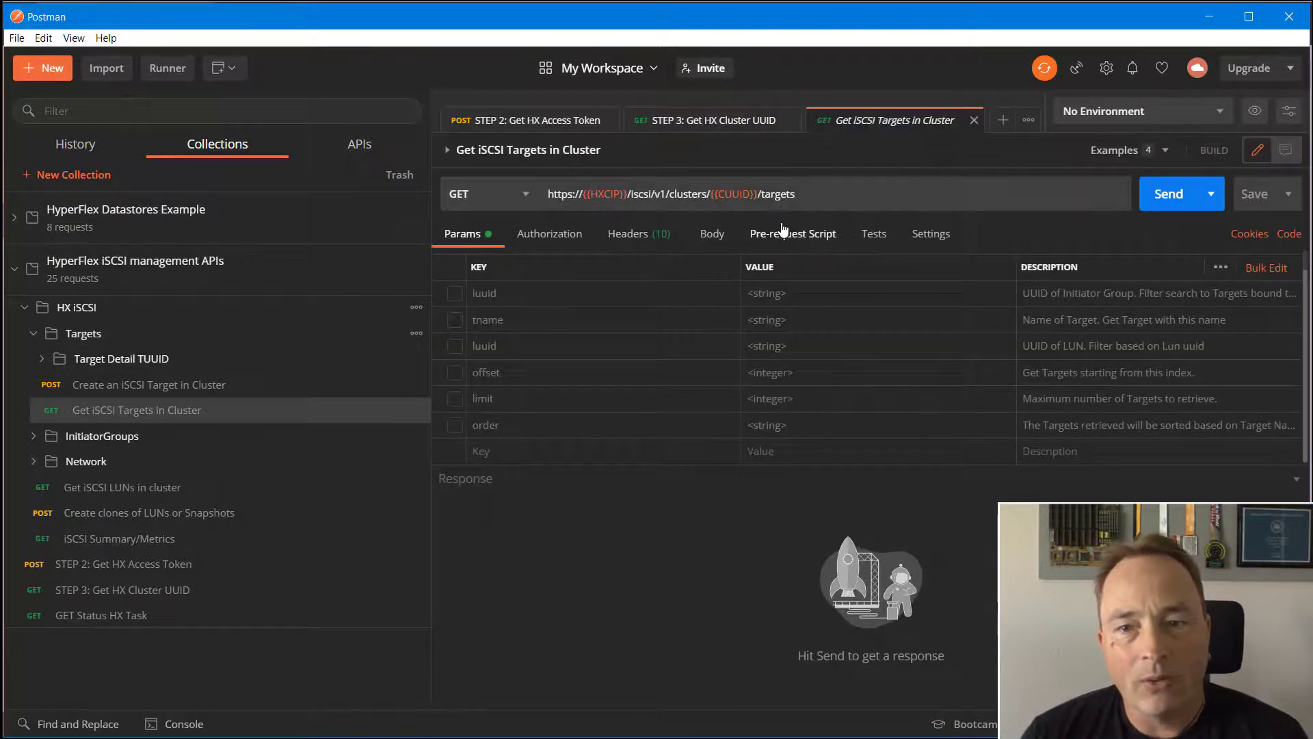
{"action": "left_click", "coordinate": [1157, 197]}
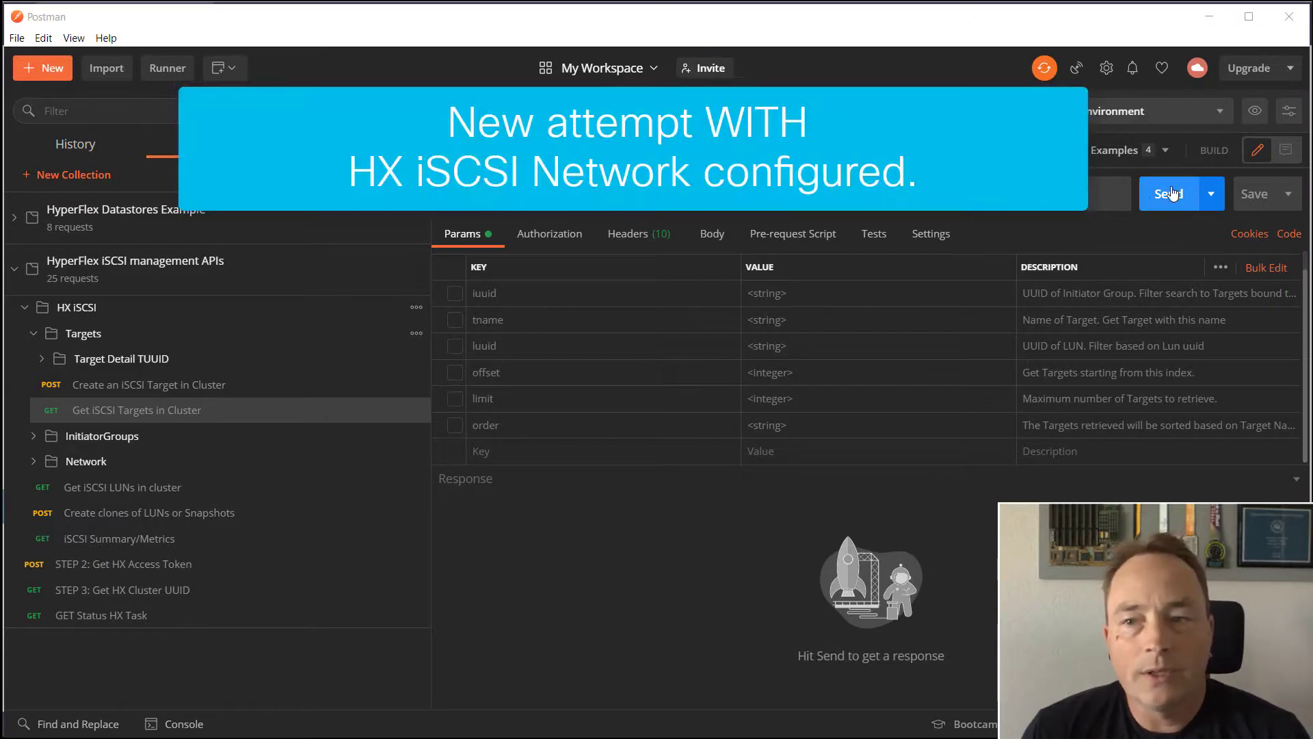
{"action": "left_click", "coordinate": [1169, 194]}
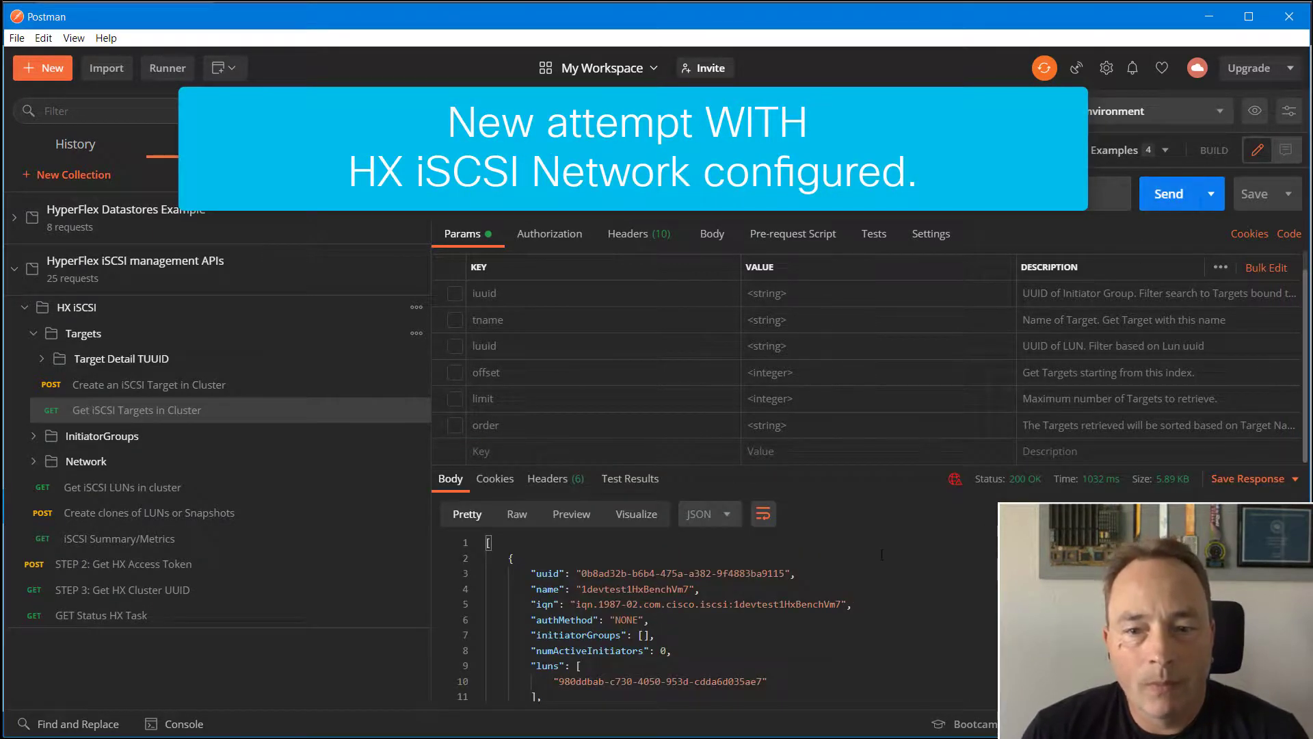
{"action": "scroll", "coordinate": [885, 588], "scroll_direction": "down", "scroll_amount": 3}
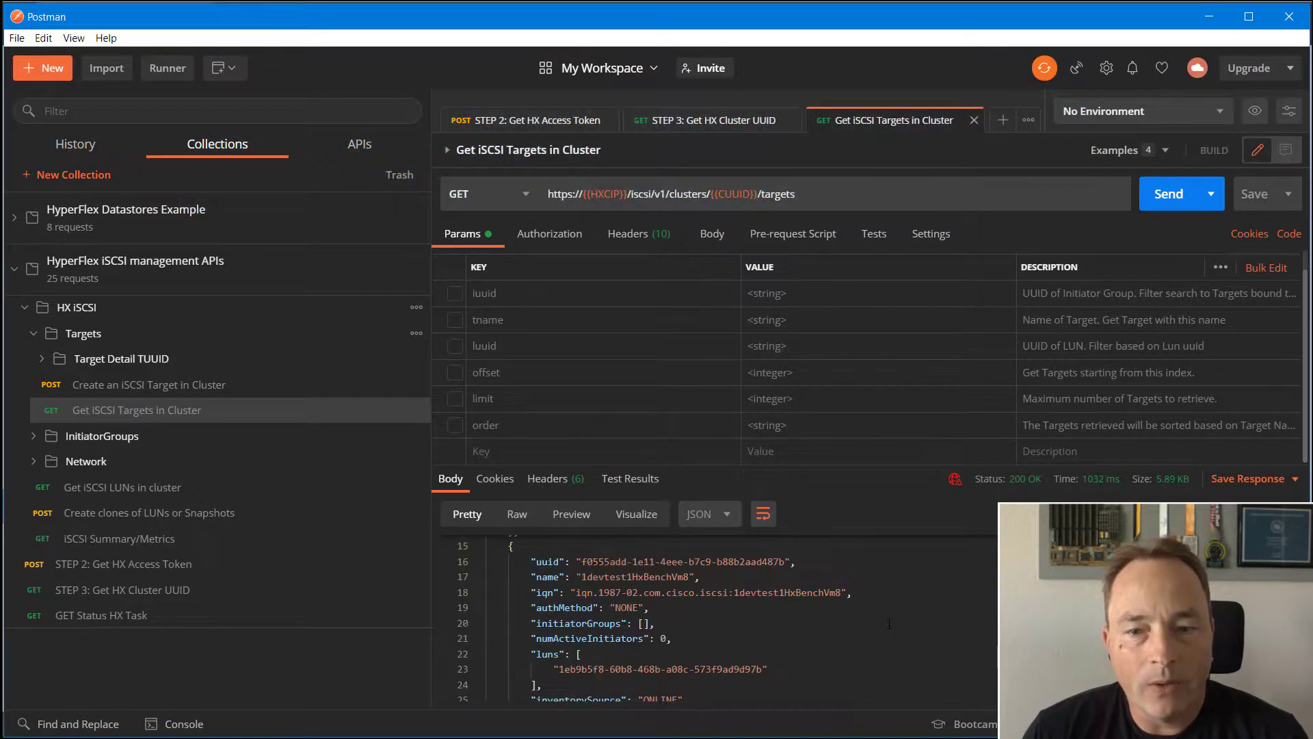
{"action": "scroll", "coordinate": [889, 622], "scroll_direction": "down", "scroll_amount": 5}
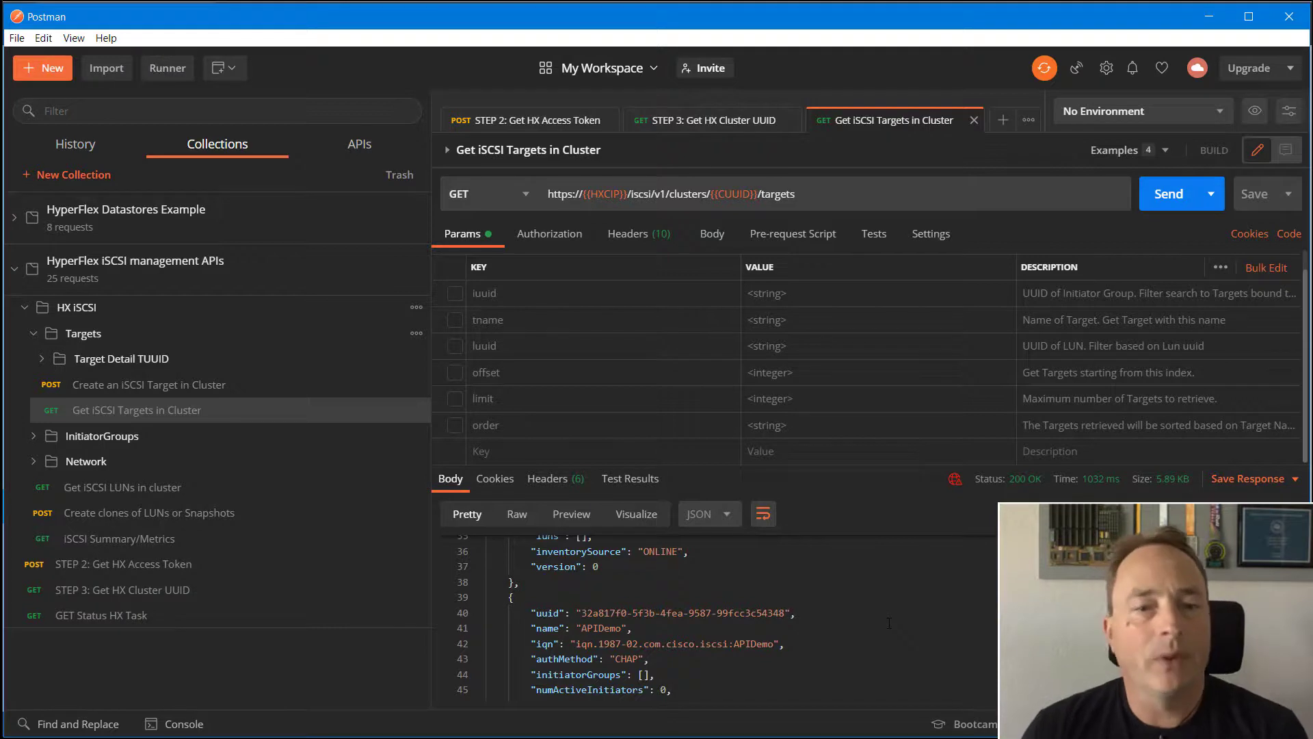
{"action": "scroll", "coordinate": [889, 622], "scroll_direction": "down", "scroll_amount": 1}
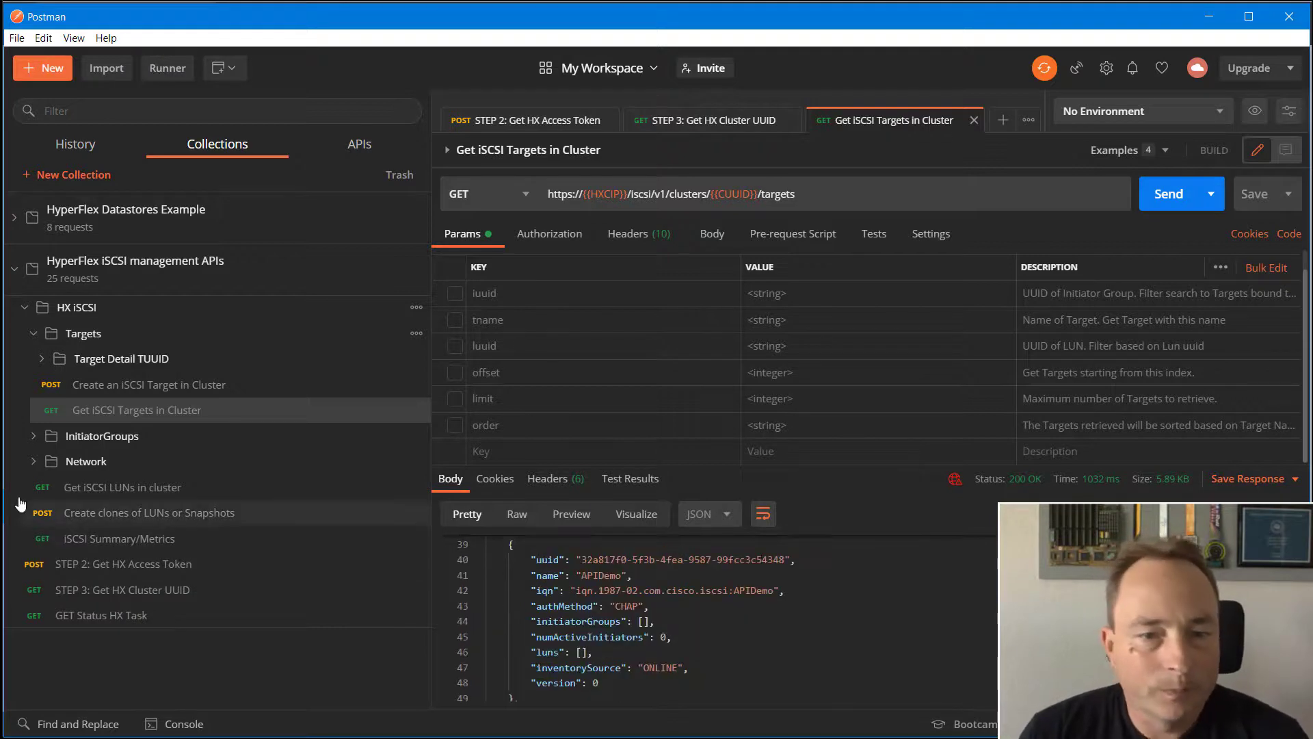
Step: Expand the InitiatorGroups and Network folders of the HX iSCSI collection to review their requests
{"action": "left_click", "coordinate": [102, 436]}
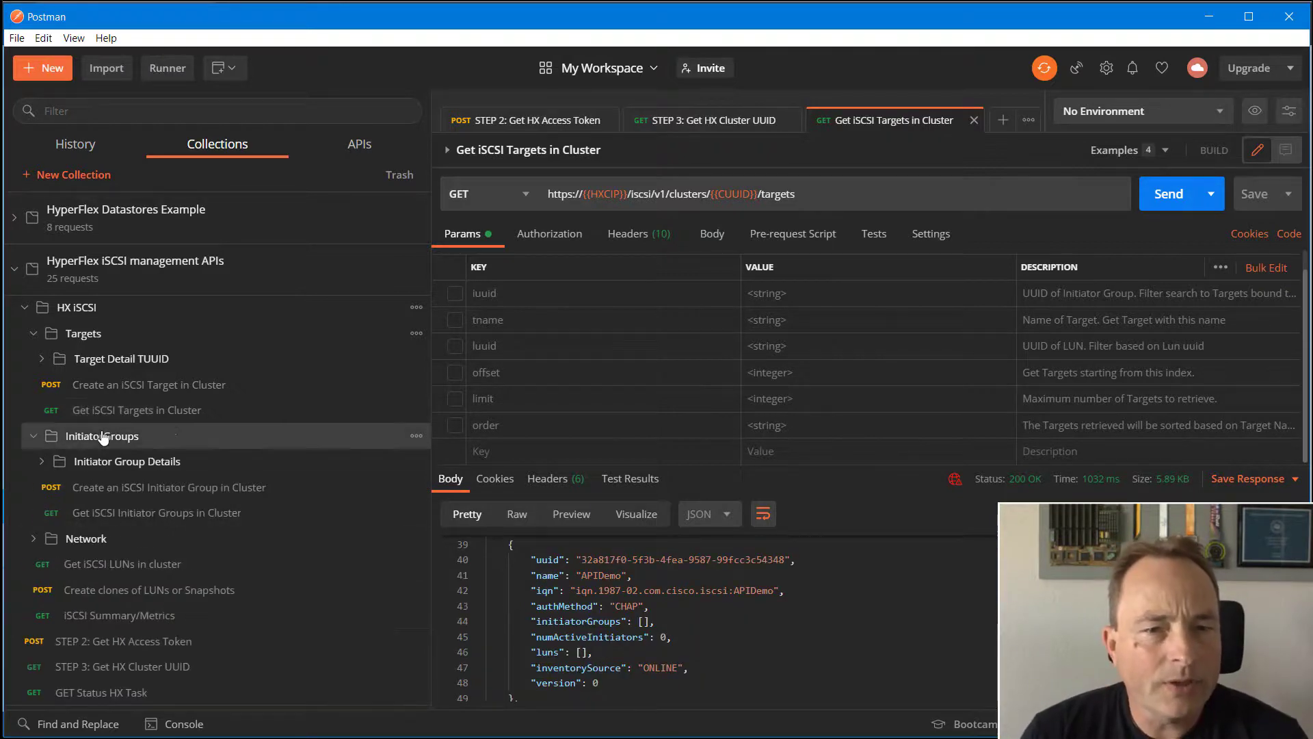
{"action": "left_click", "coordinate": [96, 541]}
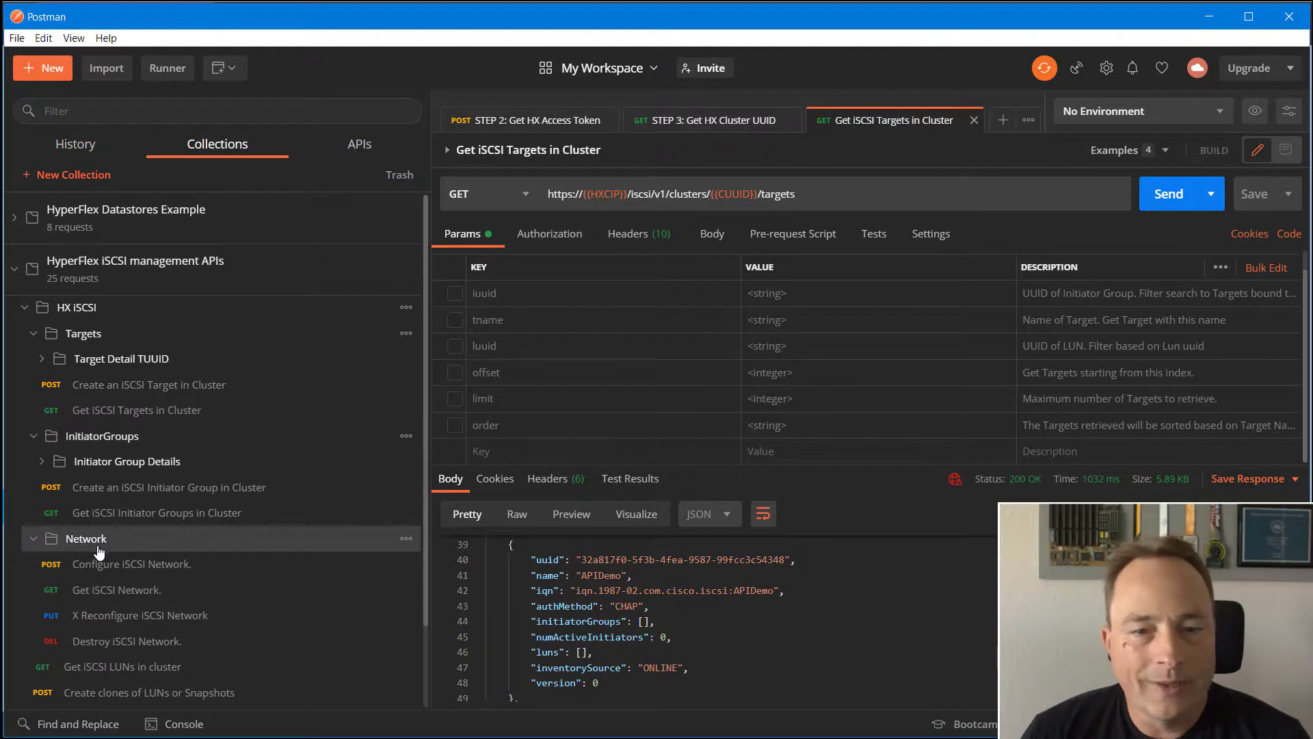